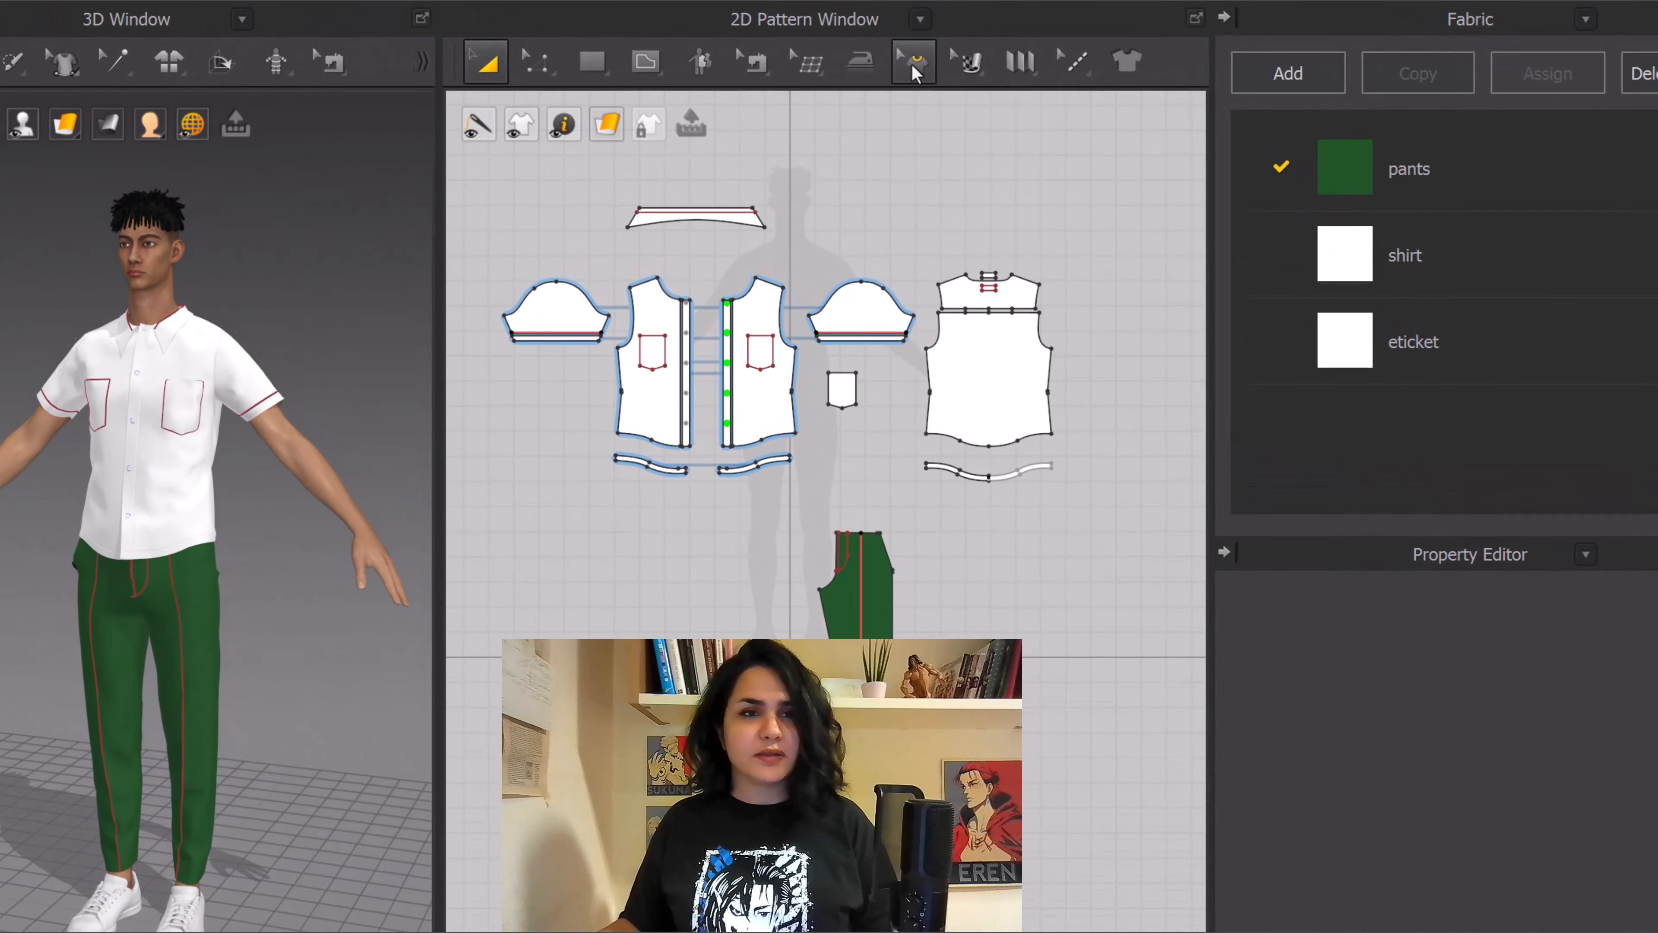
Step: Select the armhole edge of the shirt's front pattern piece and examine its seam taping property
click(914, 69)
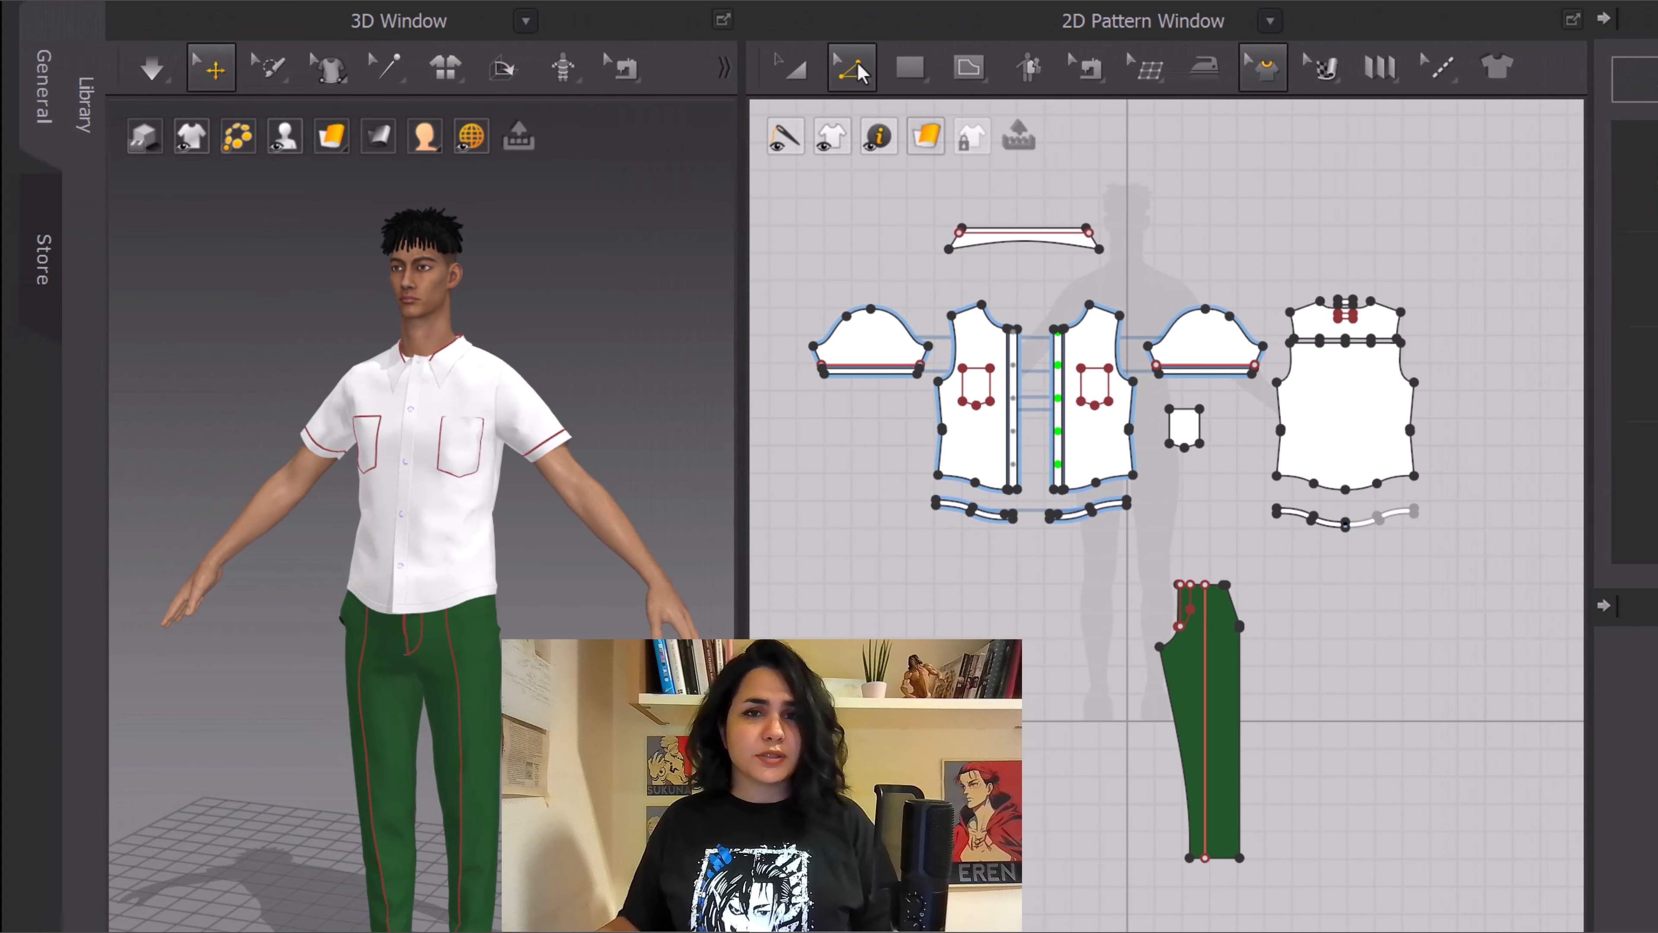
click(481, 67)
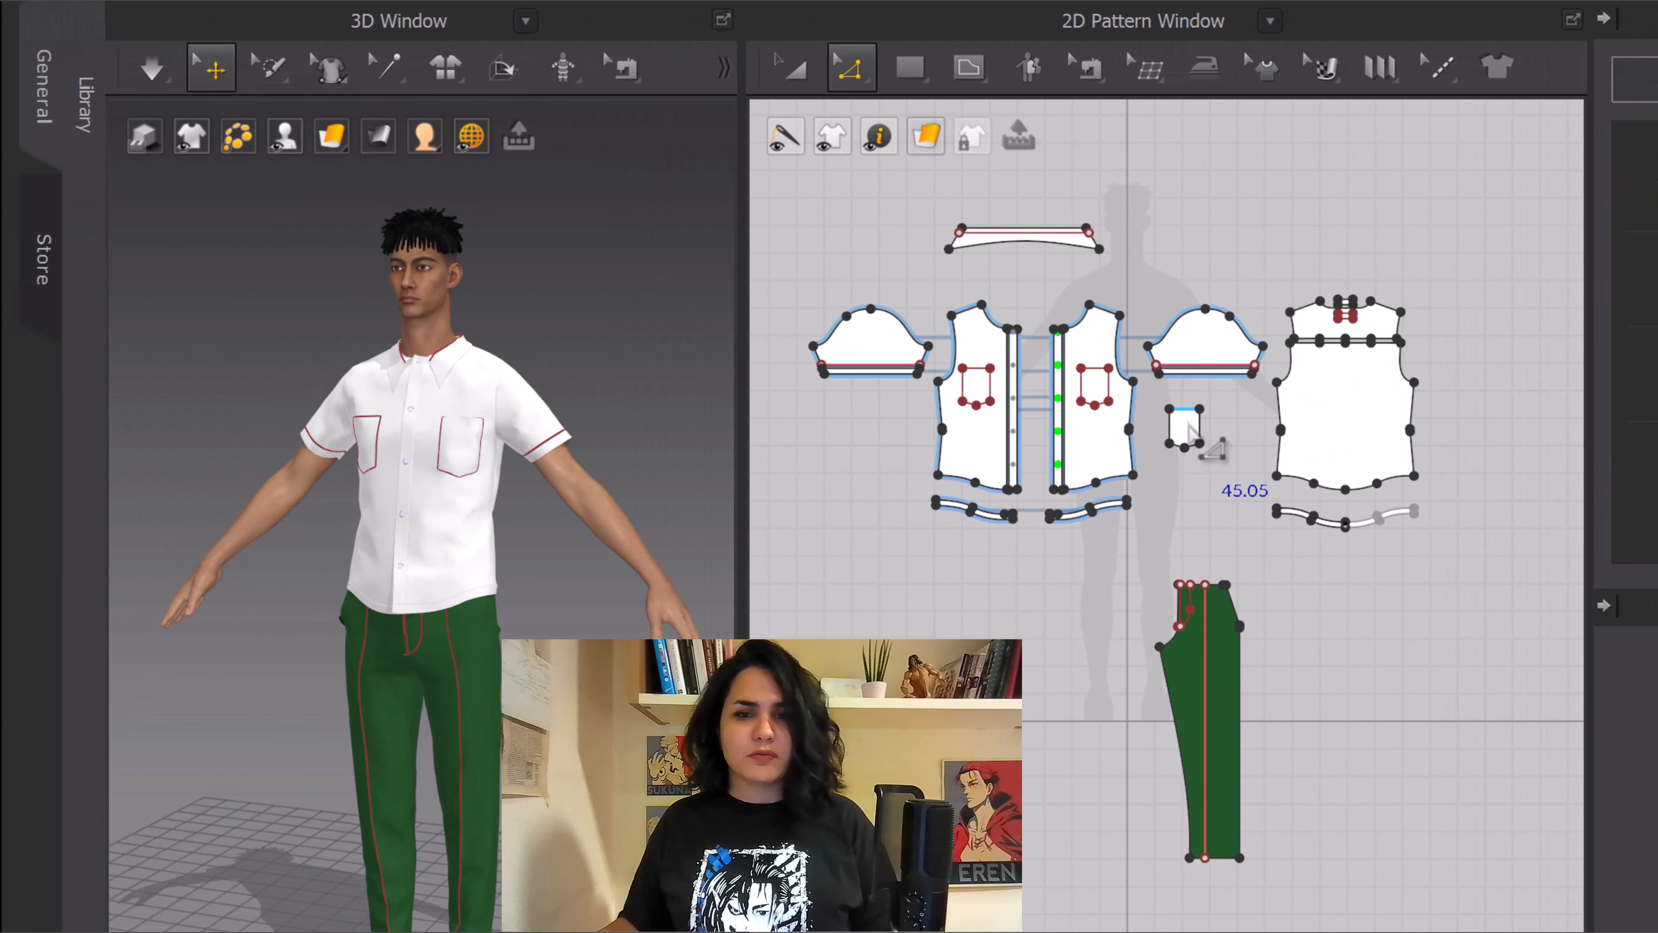
scroll(1241, 451, up, 3)
scroll(1235, 438, up, 3)
middle_drag(1033, 305, 810, 163)
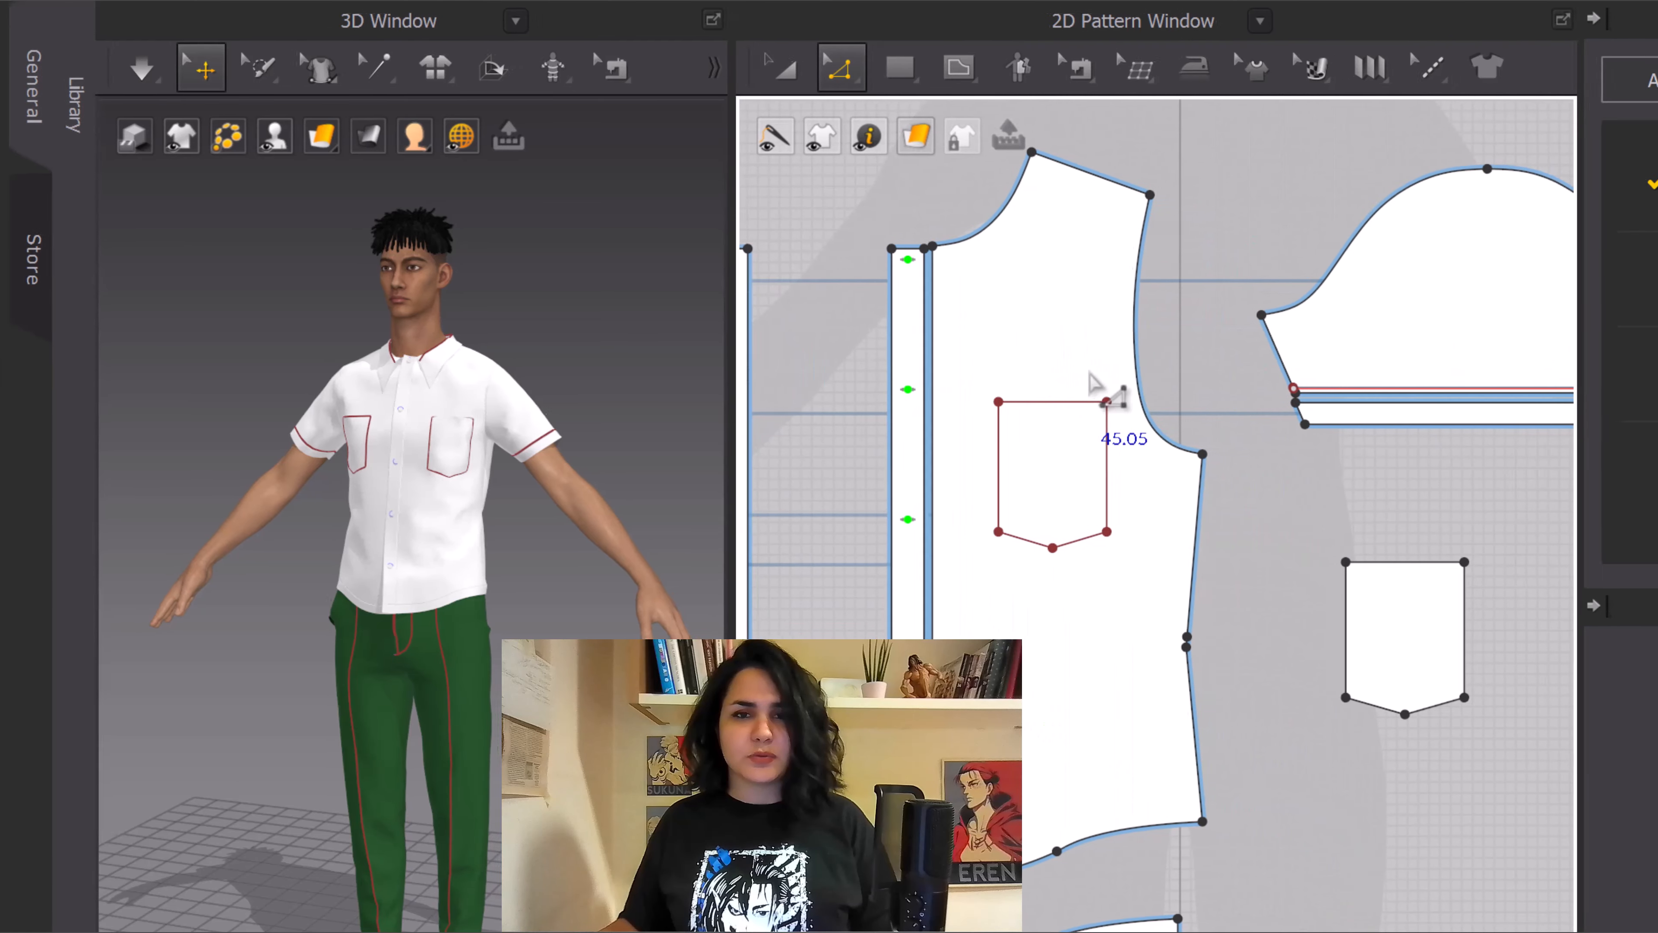
click(1142, 370)
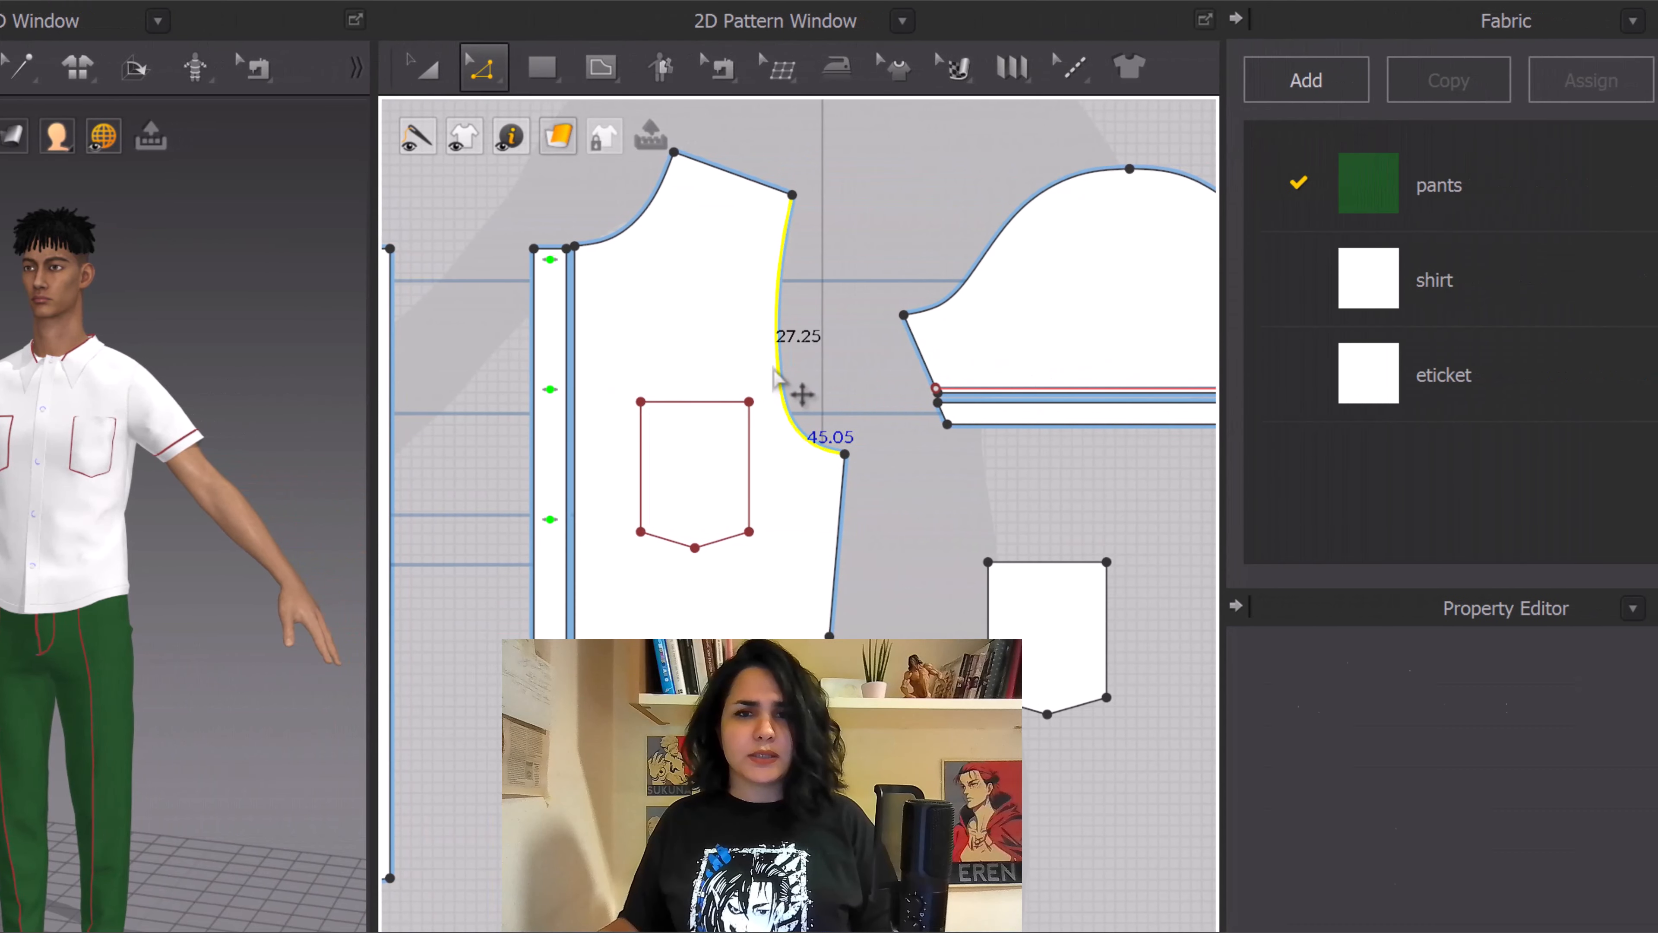
click(776, 373)
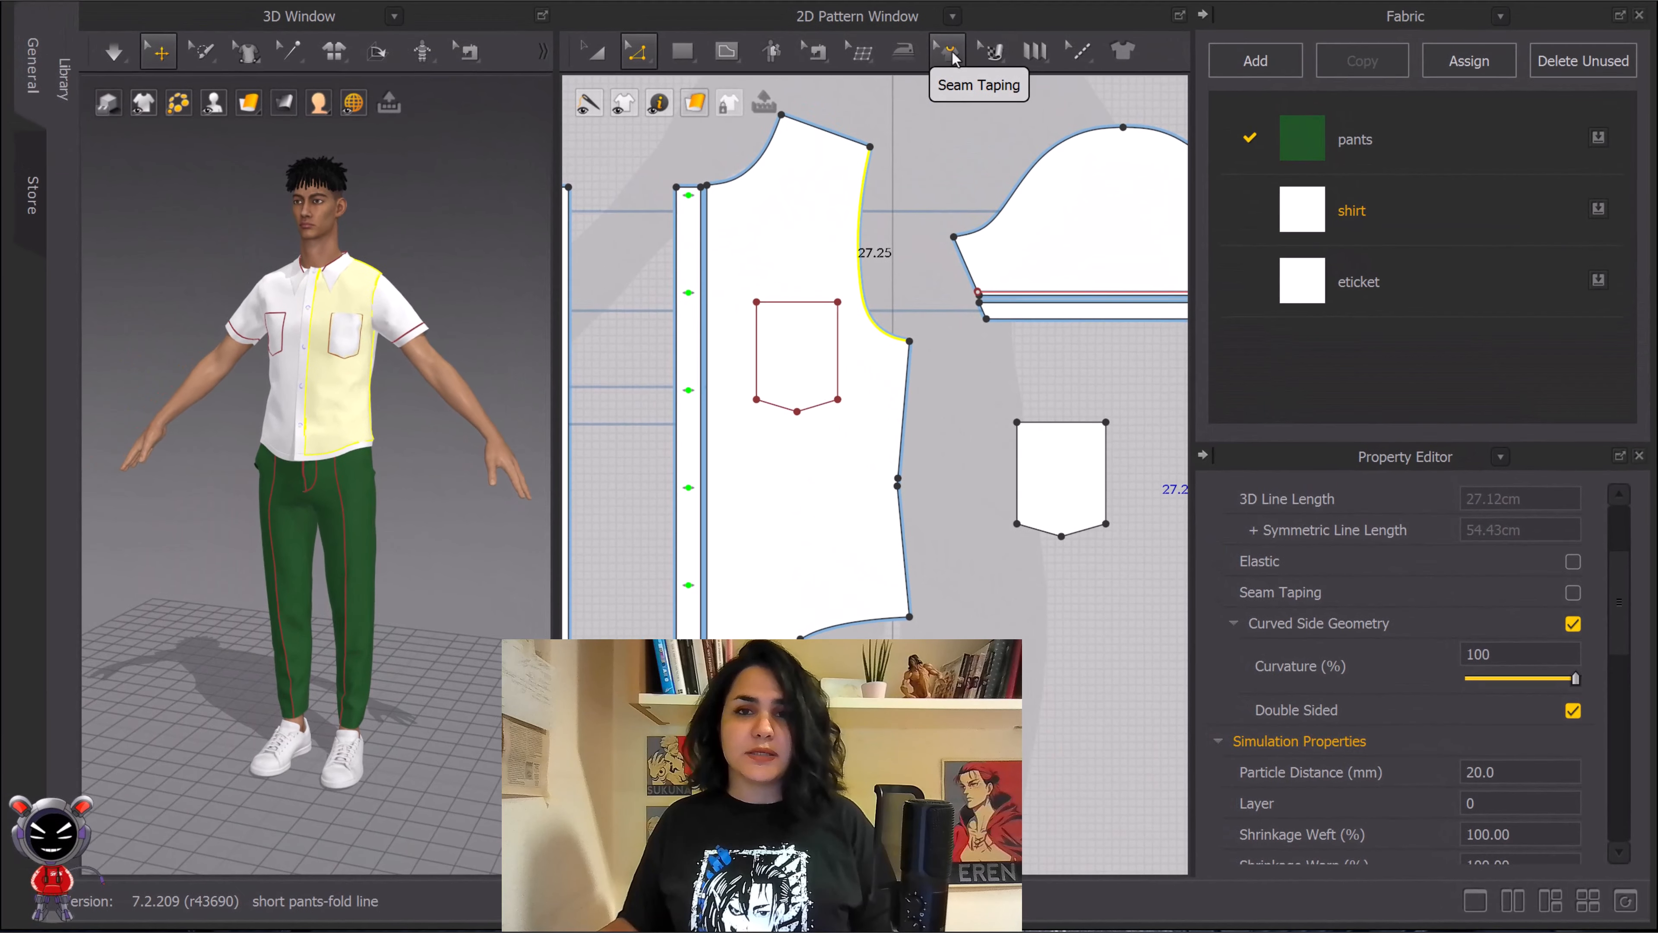
click(950, 55)
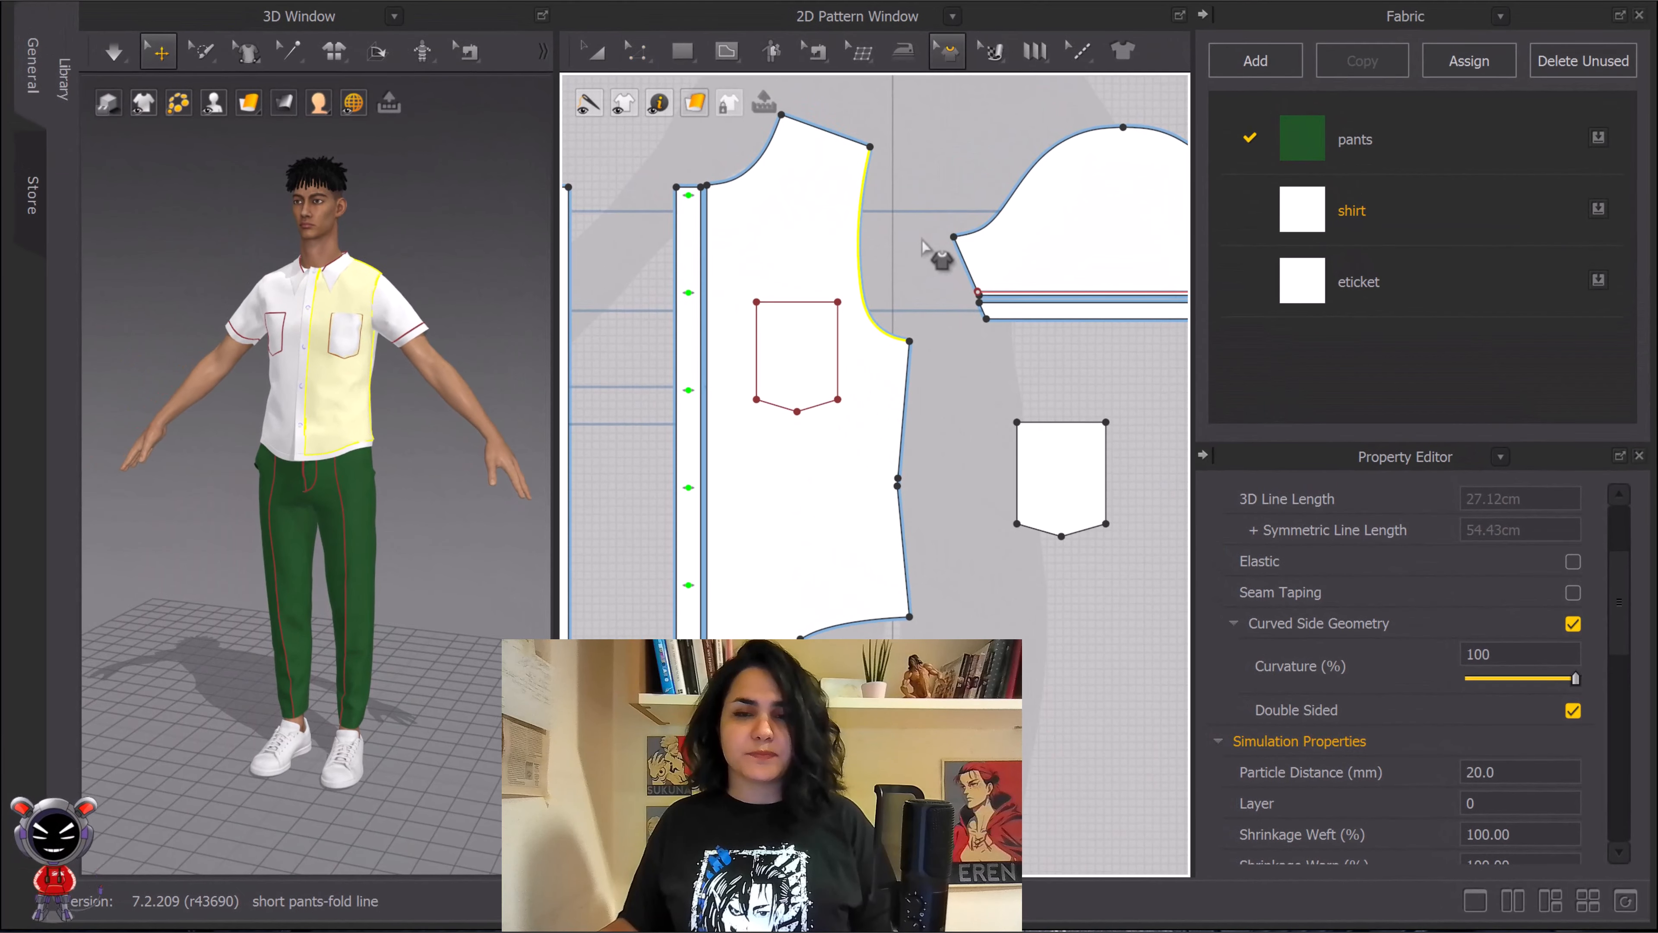
click(447, 219)
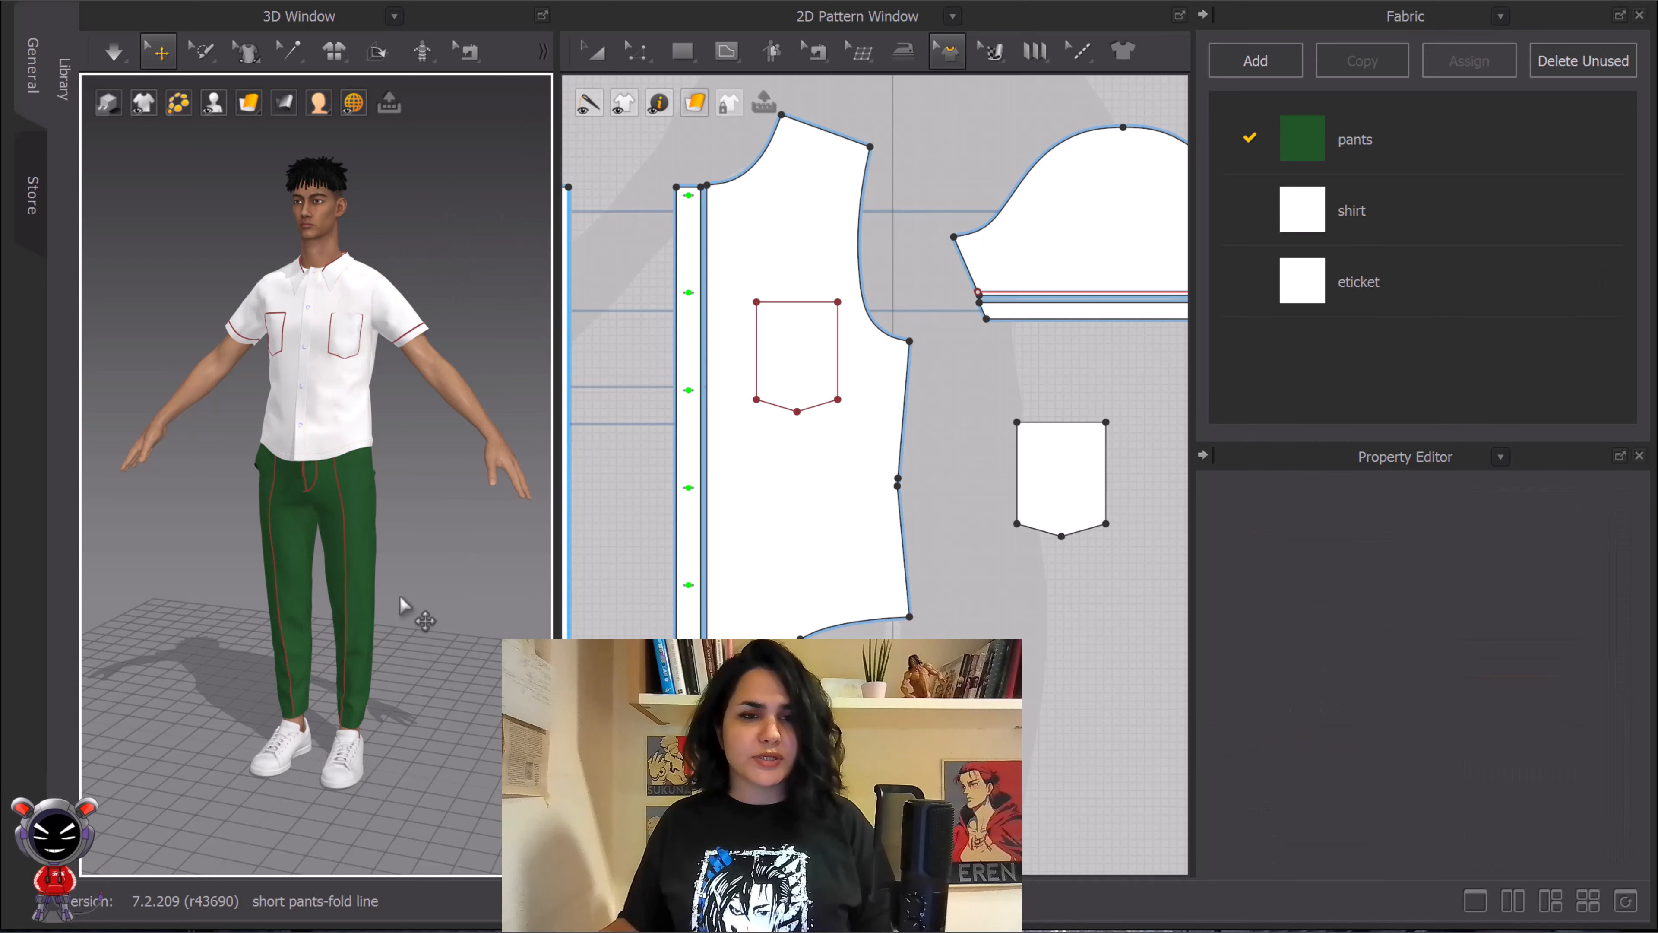
Step: Examine the side pocket opening of the green pants in 3D from several angles
scroll(425, 506, up, 5)
scroll(427, 498, up, 3)
middle_drag(451, 480, 336, 459)
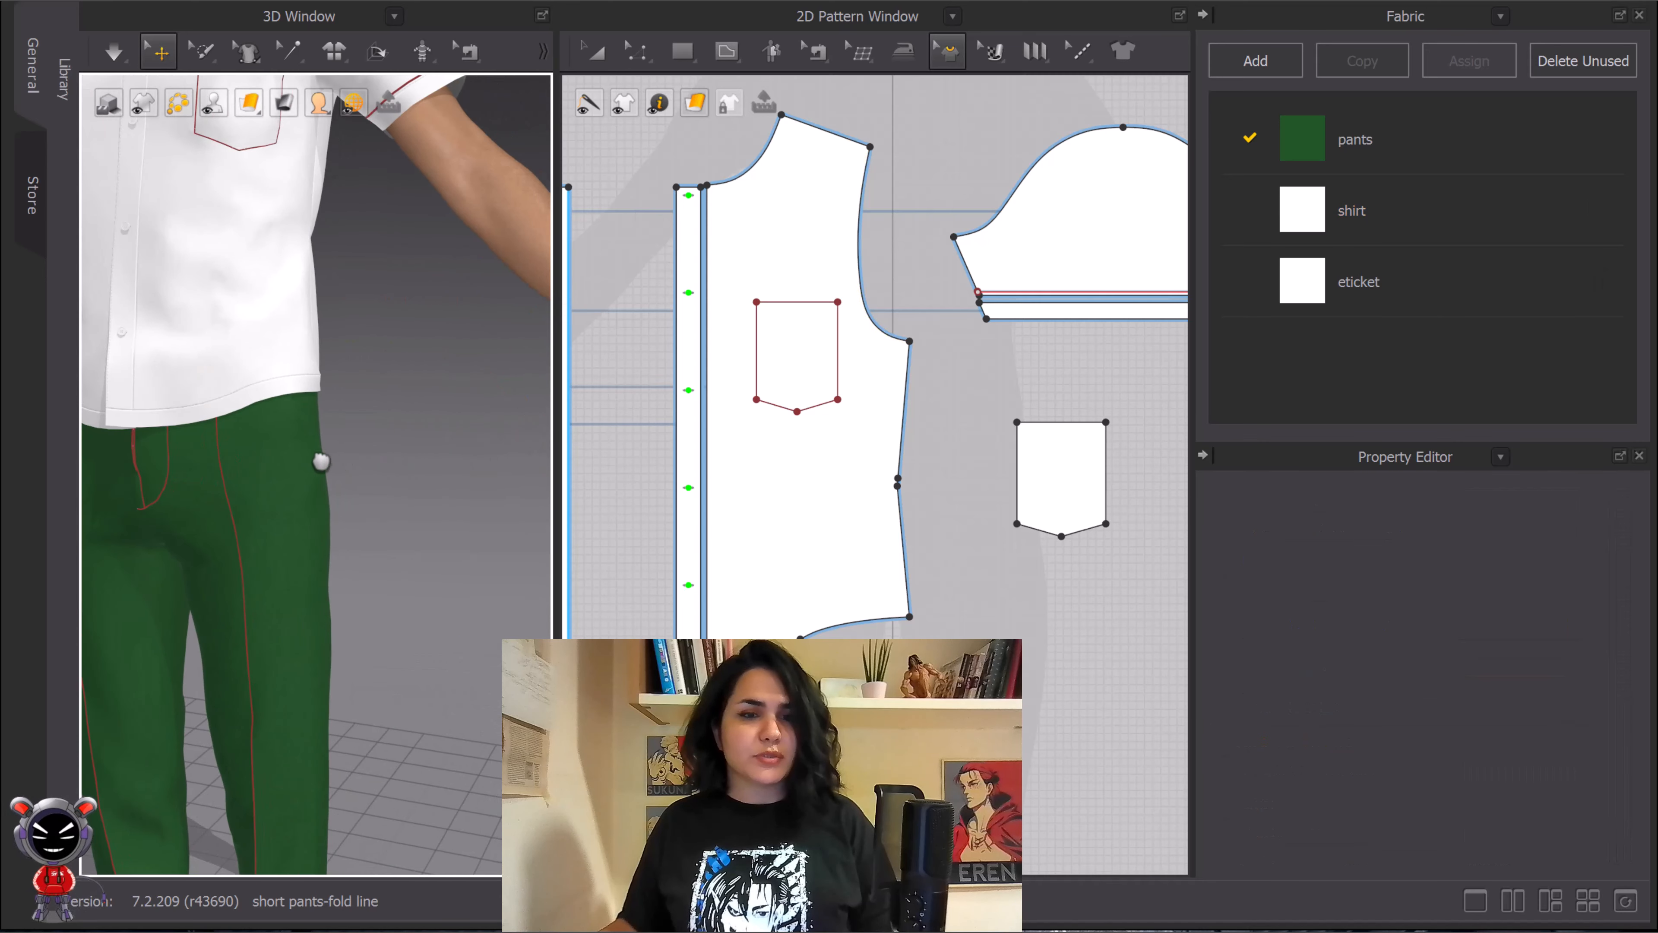
right_drag(325, 459, 226, 486)
scroll(226, 486, up, 4)
middle_drag(226, 485, 335, 448)
scroll(335, 449, up, 2)
right_drag(335, 449, 388, 435)
scroll(422, 471, up, 3)
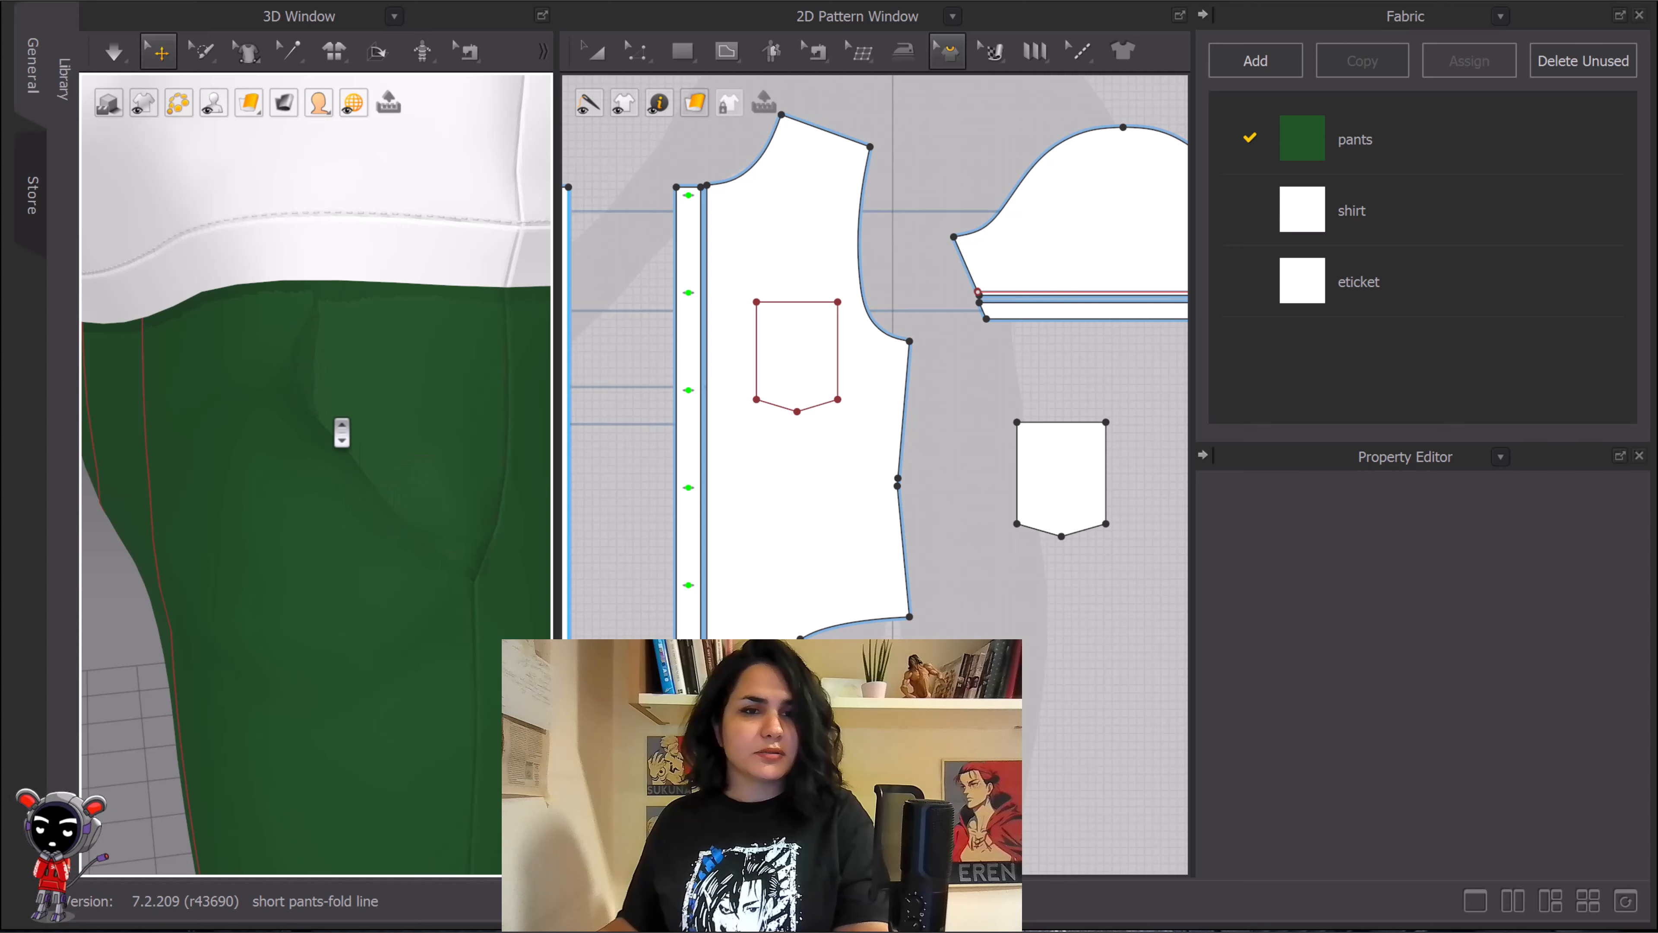
right_drag(348, 481, 352, 444)
scroll(455, 448, up, 2)
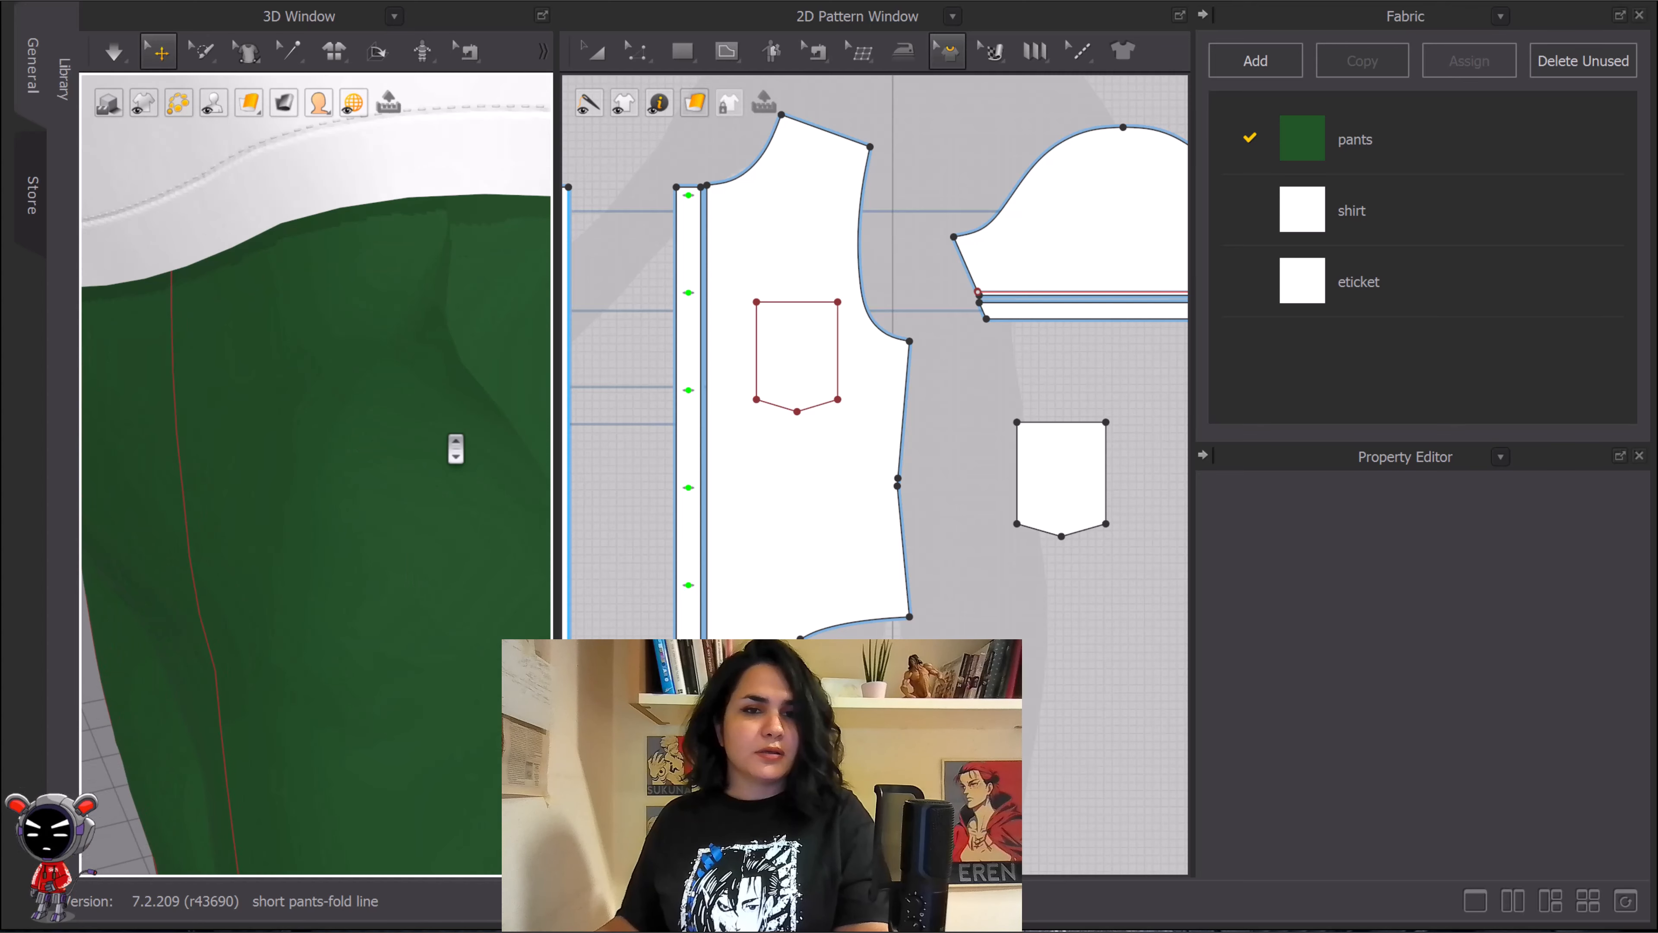
scroll(374, 452, down, 1)
right_drag(456, 449, 287, 444)
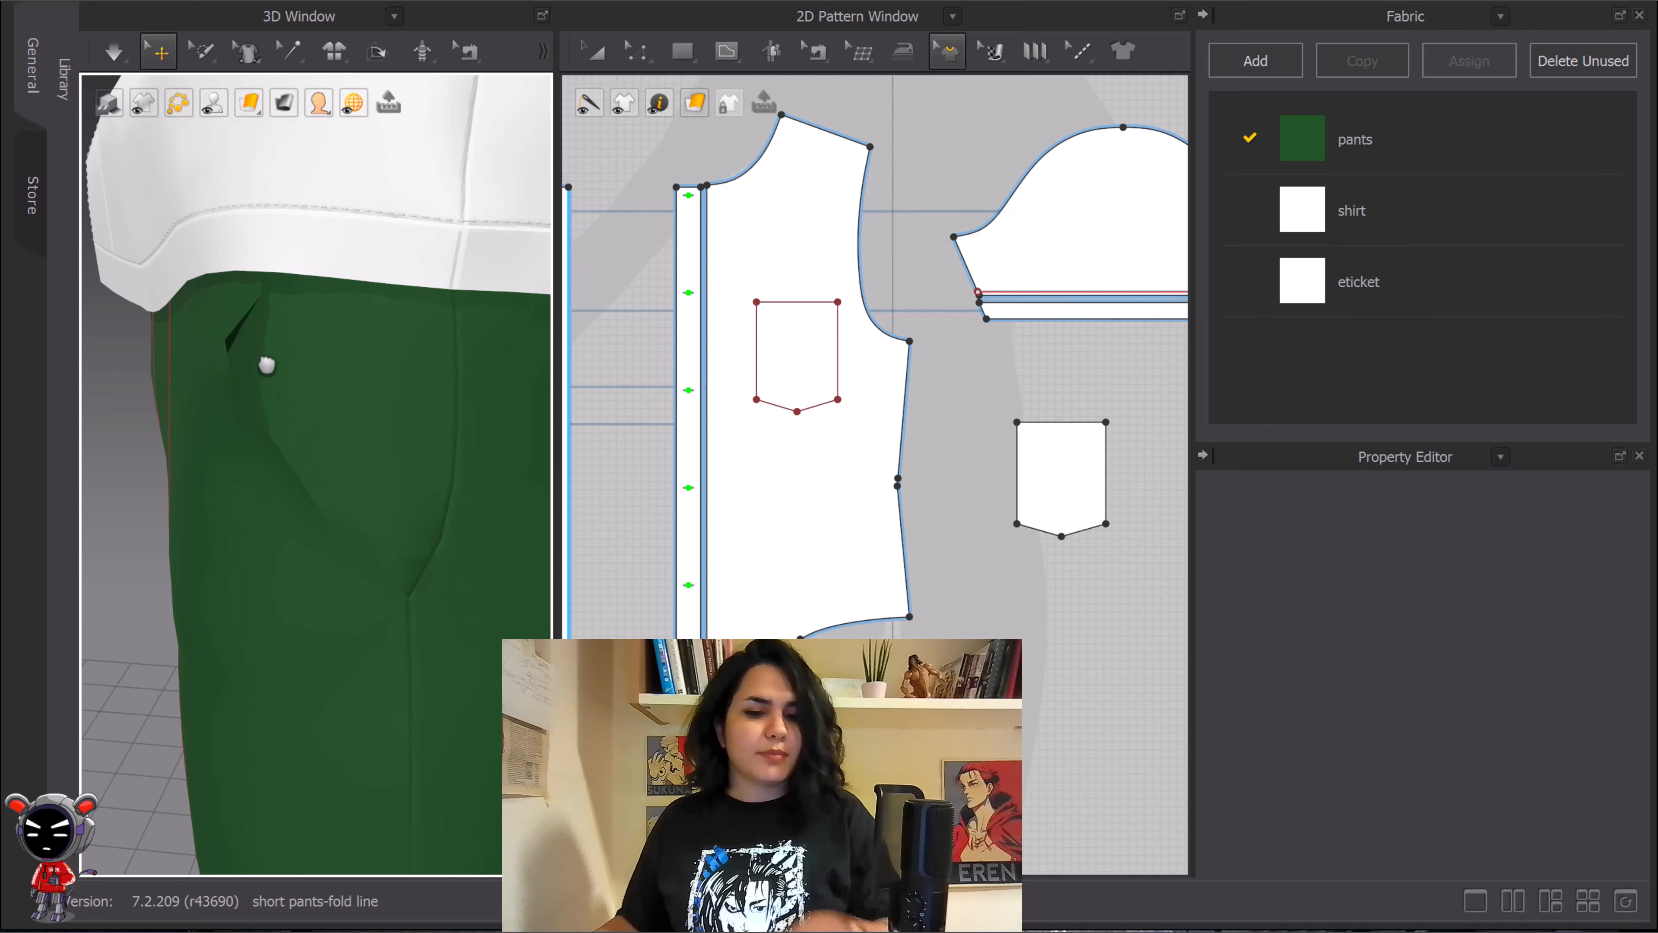
right_drag(270, 373, 363, 408)
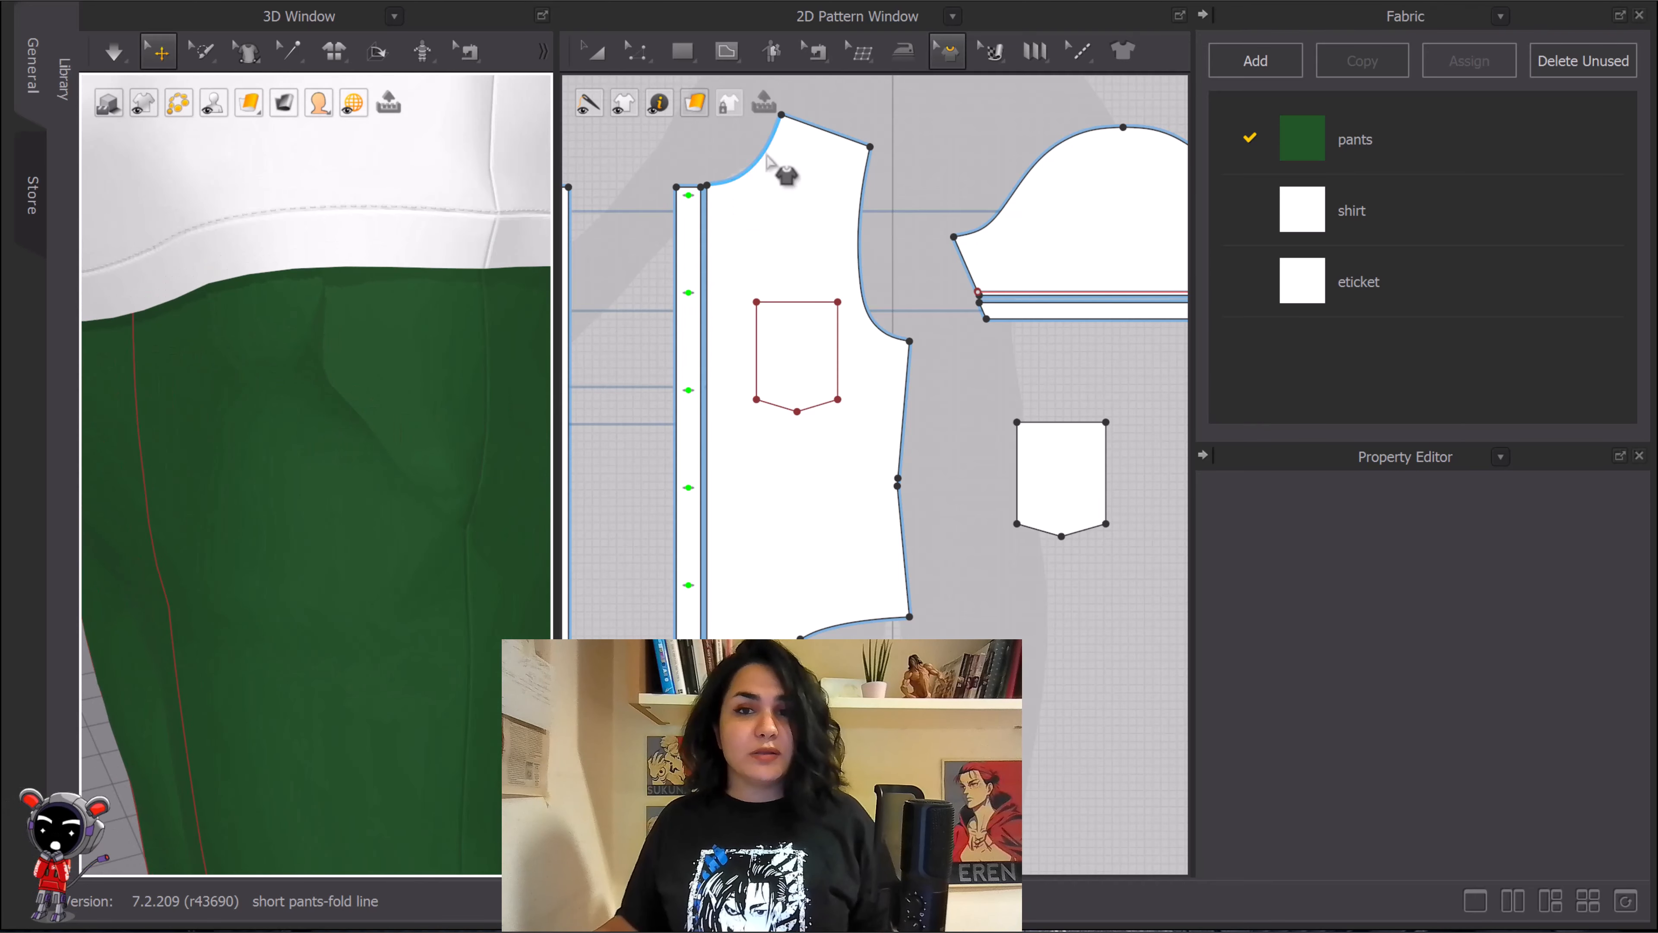
Step: Try the Seam Taping tool on the slanted pocket edge of the pants pattern
click(953, 64)
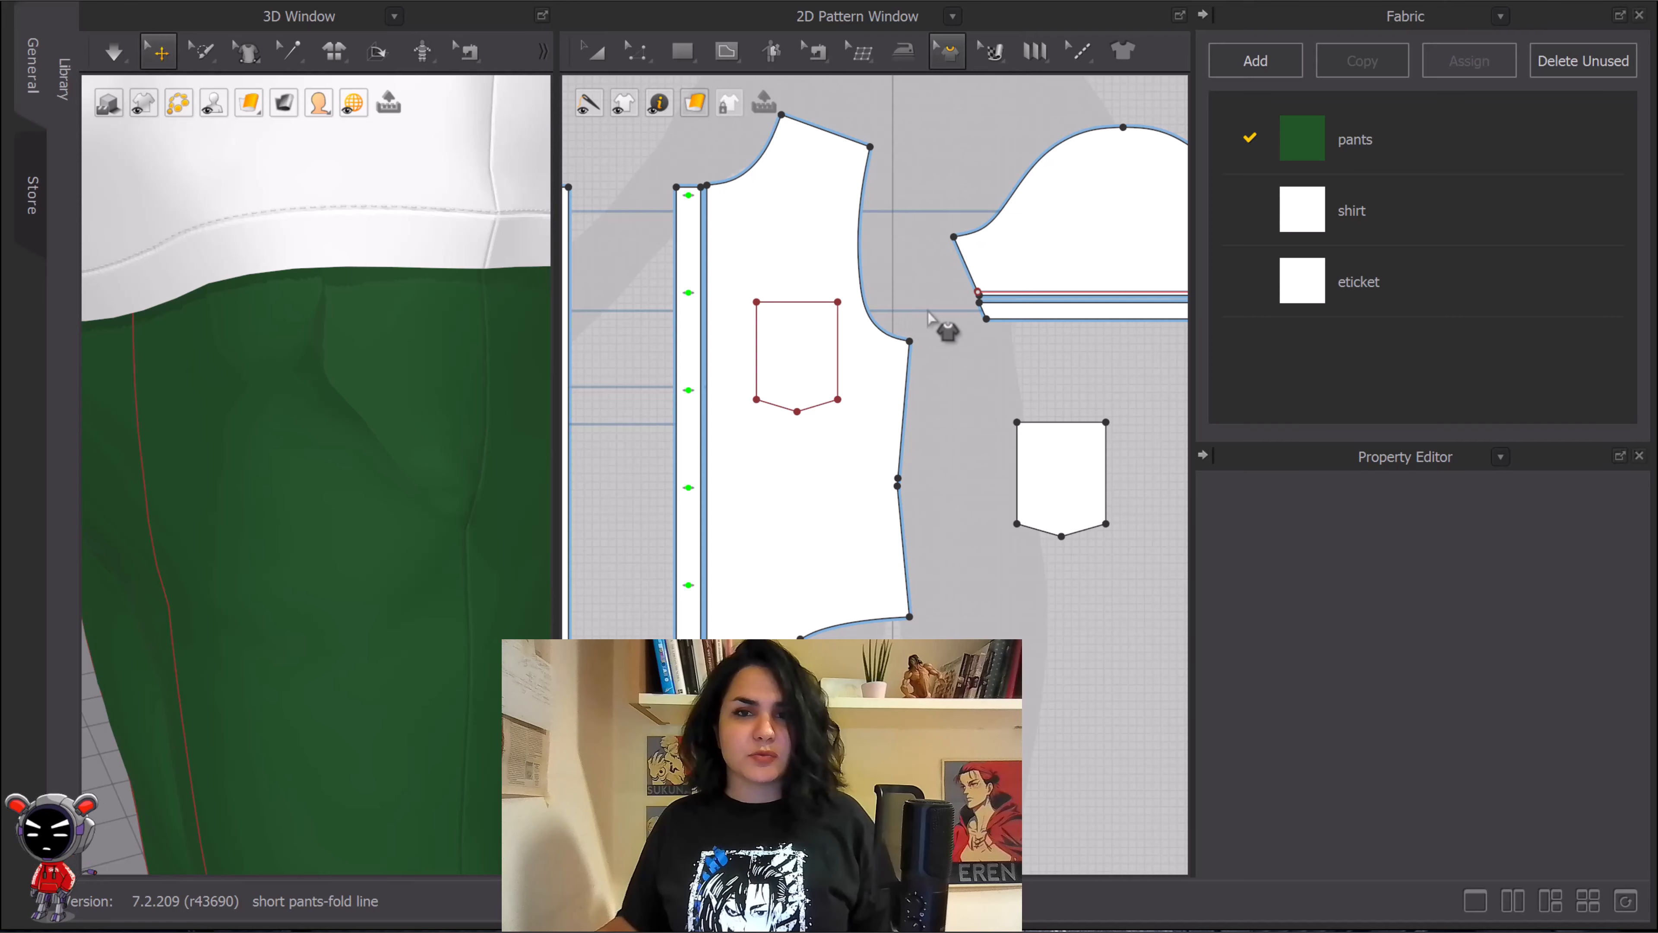
scroll(944, 326, up, 3)
right_drag(974, 341, 914, 342)
scroll(914, 344, down, 5)
scroll(946, 597, up, 3)
middle_drag(947, 598, 744, 311)
scroll(914, 350, up, 1)
scroll(805, 262, up, 1)
scroll(806, 265, up, 3)
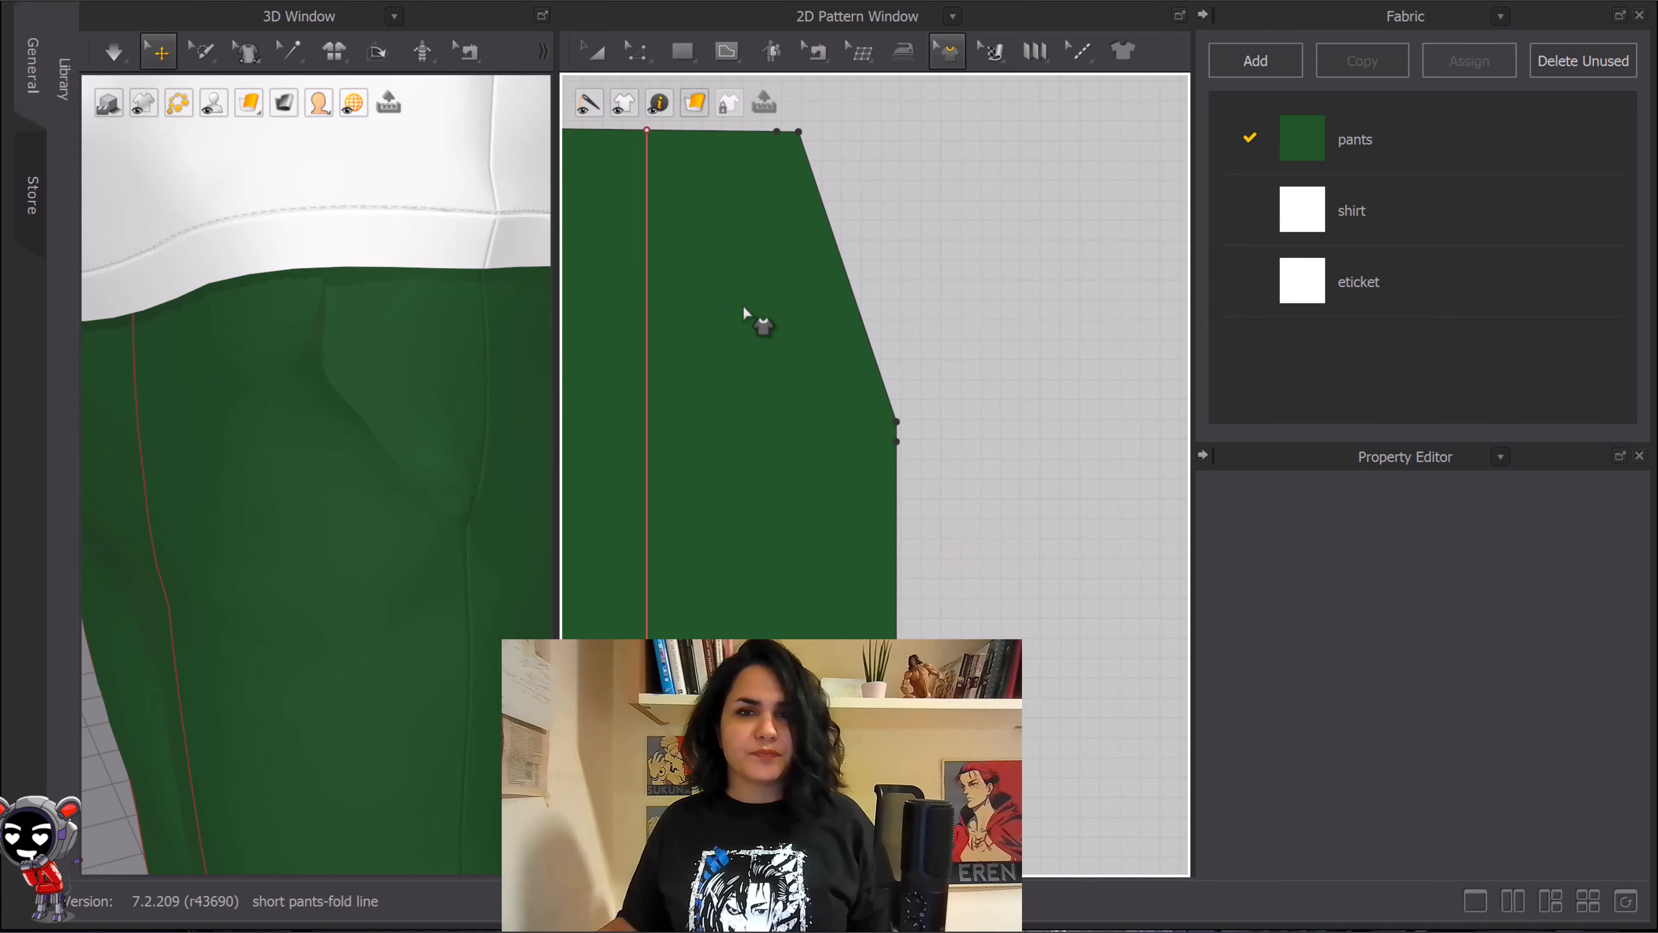
click(846, 273)
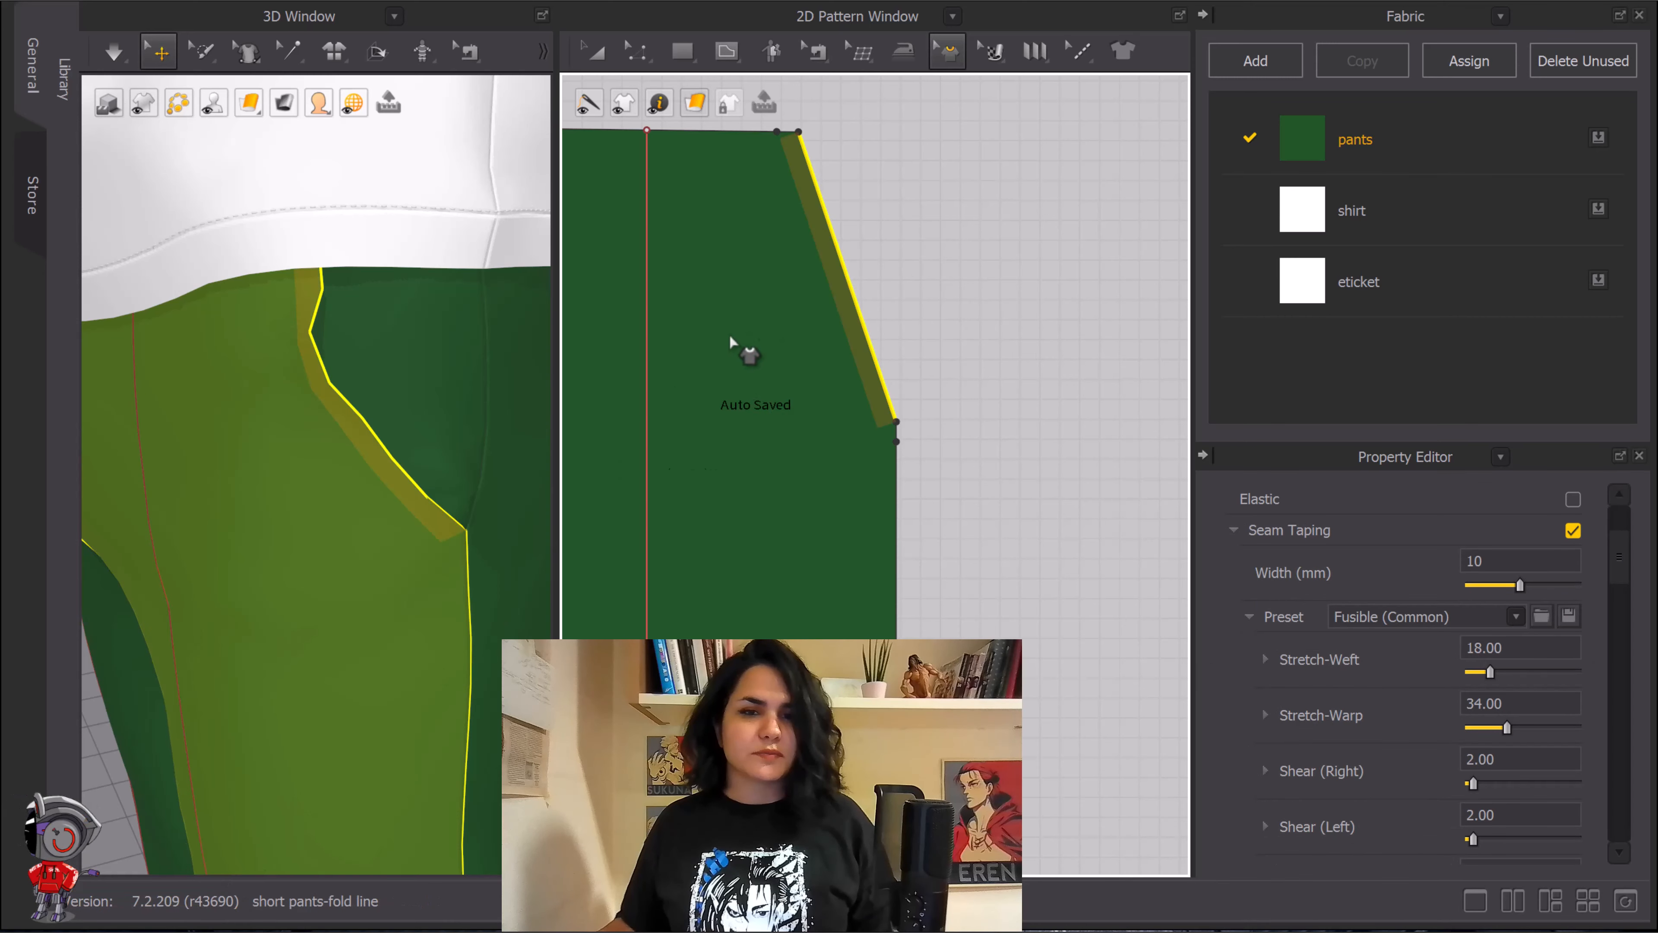
scroll(877, 320, up, 5)
middle_drag(807, 353, 789, 358)
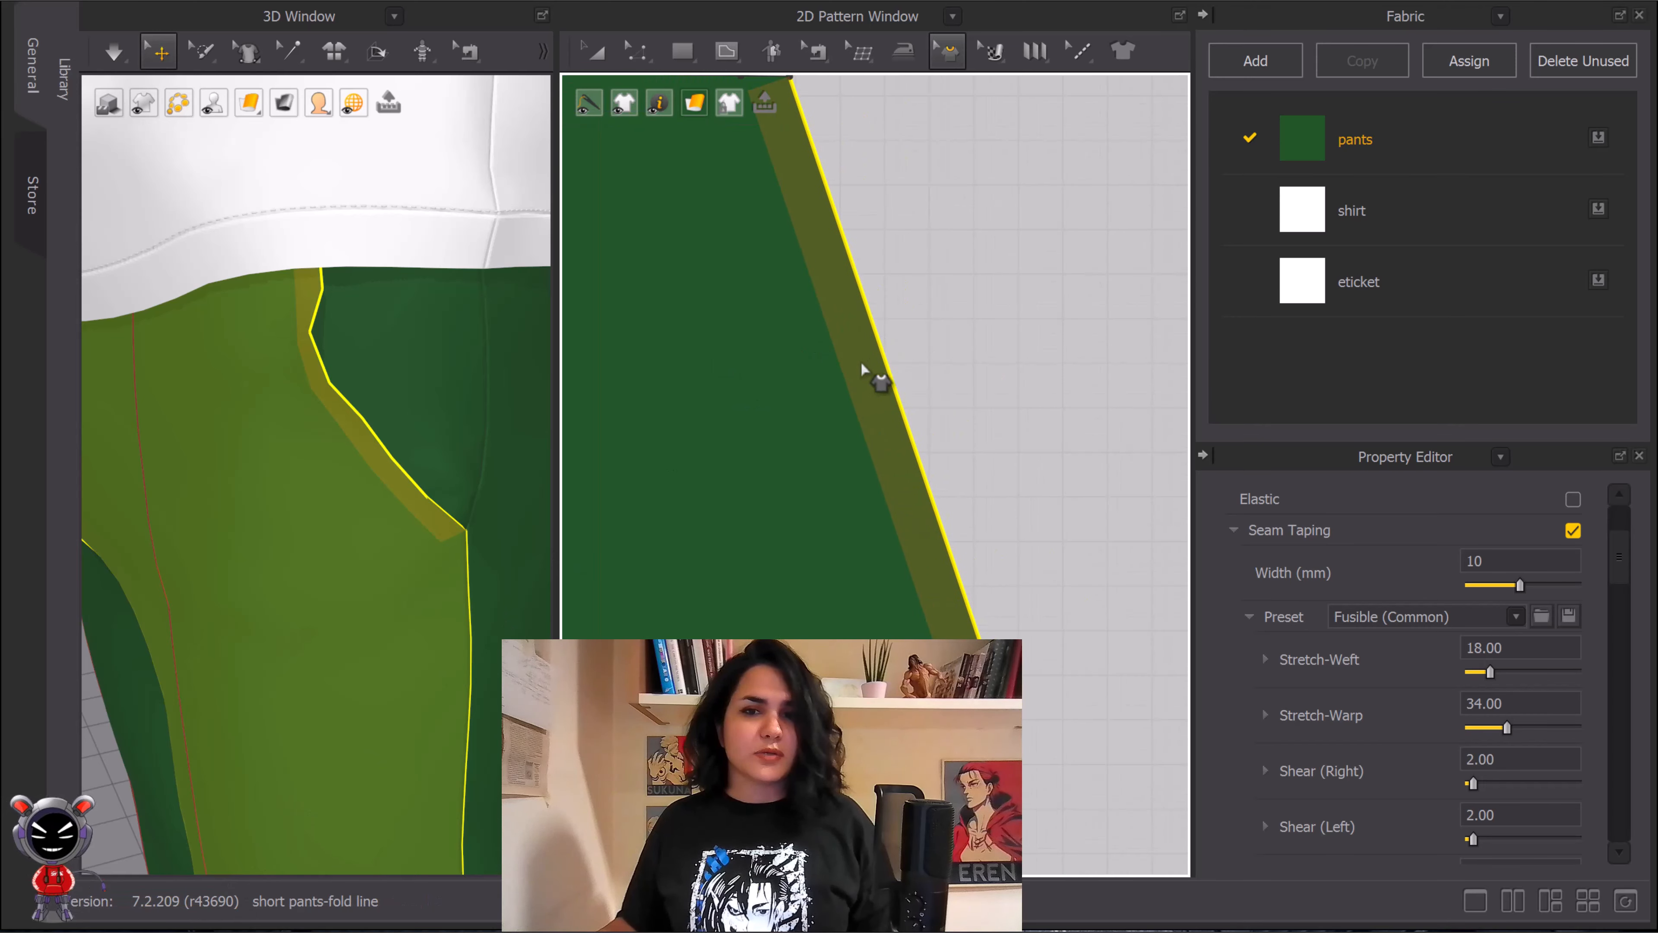
scroll(862, 366, down, 2)
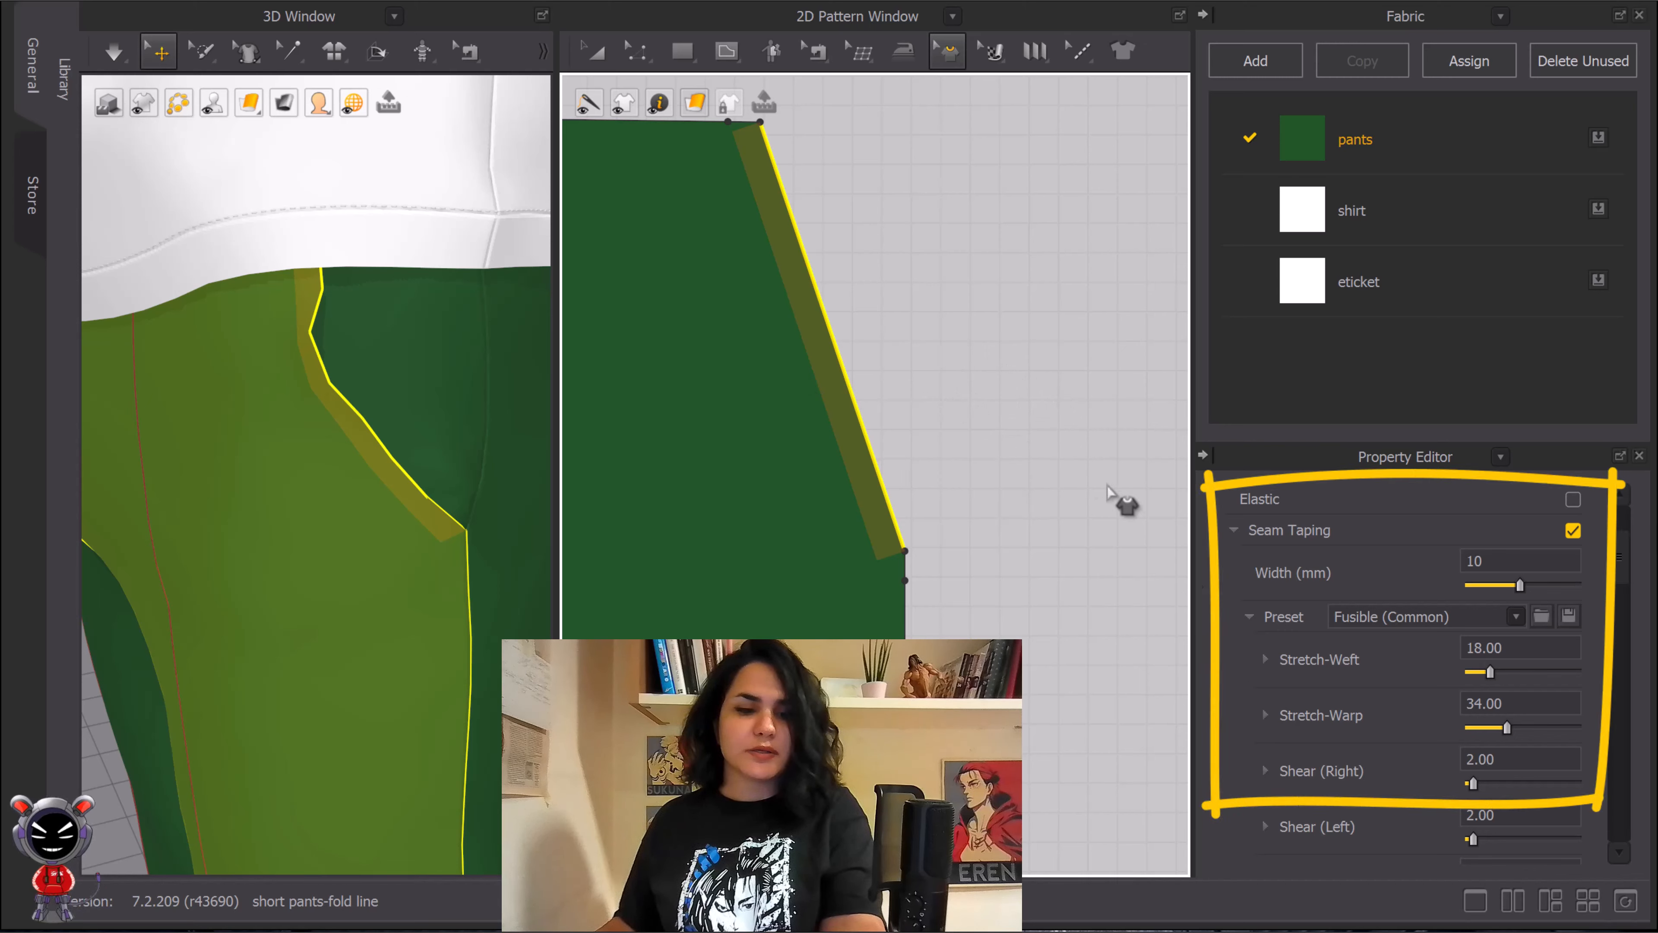
key(ctrl+z)
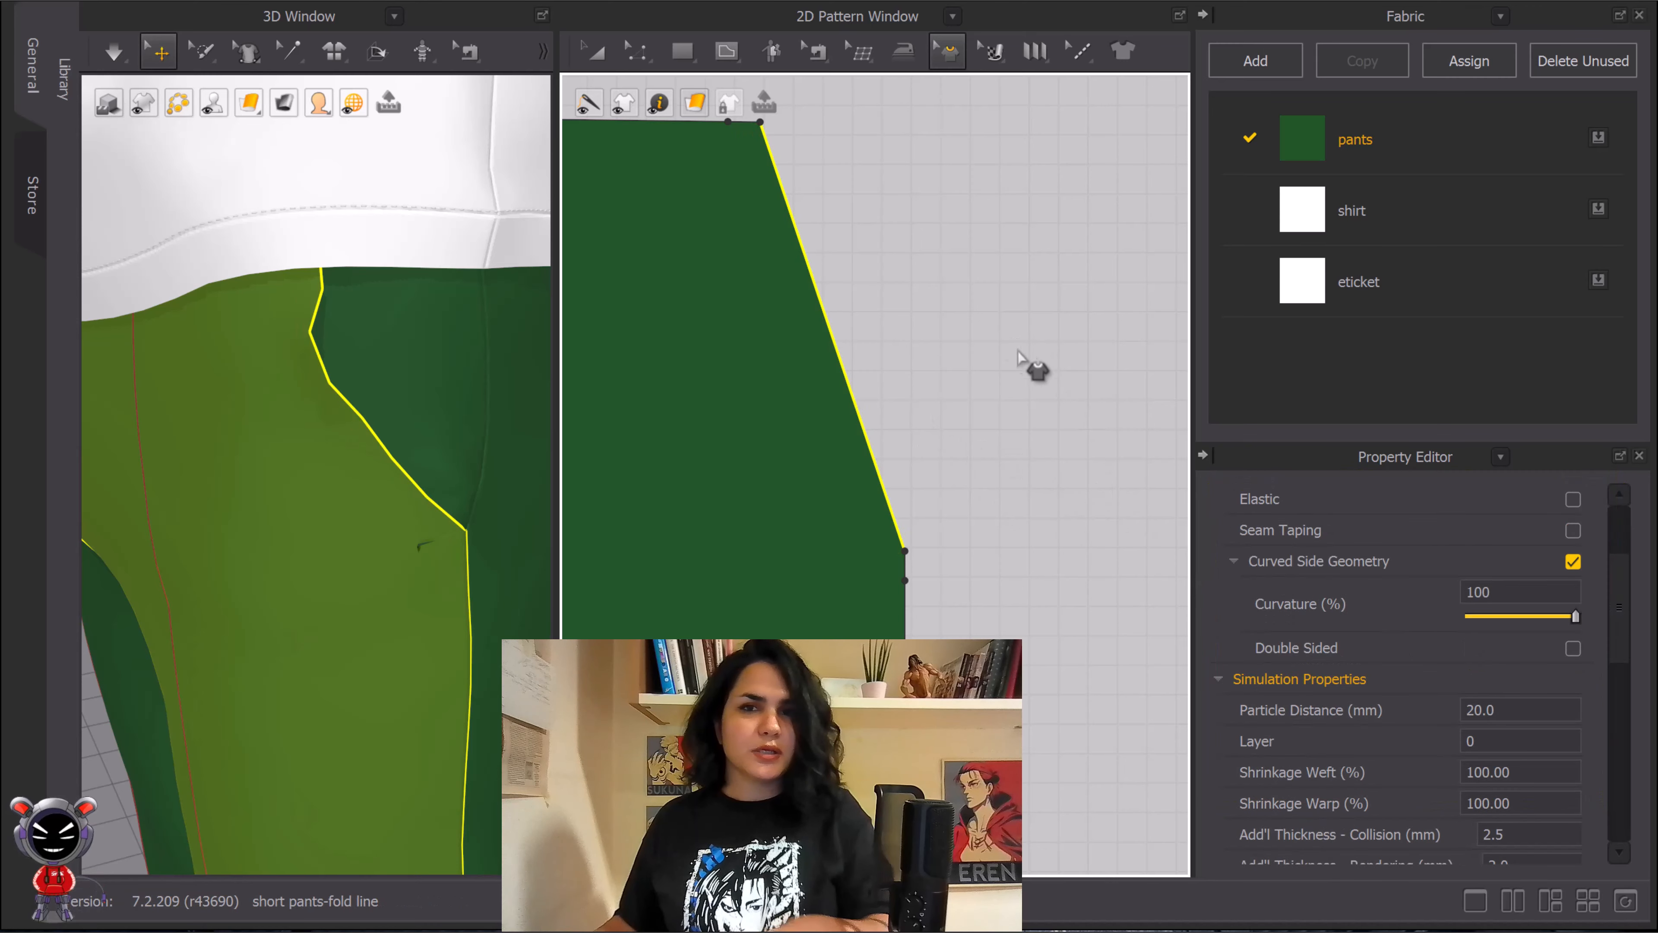
Step: Select the slanted pocket edge of the pants with Edit Pattern and enable Seam Taping in its properties
click(638, 51)
click(987, 353)
click(846, 370)
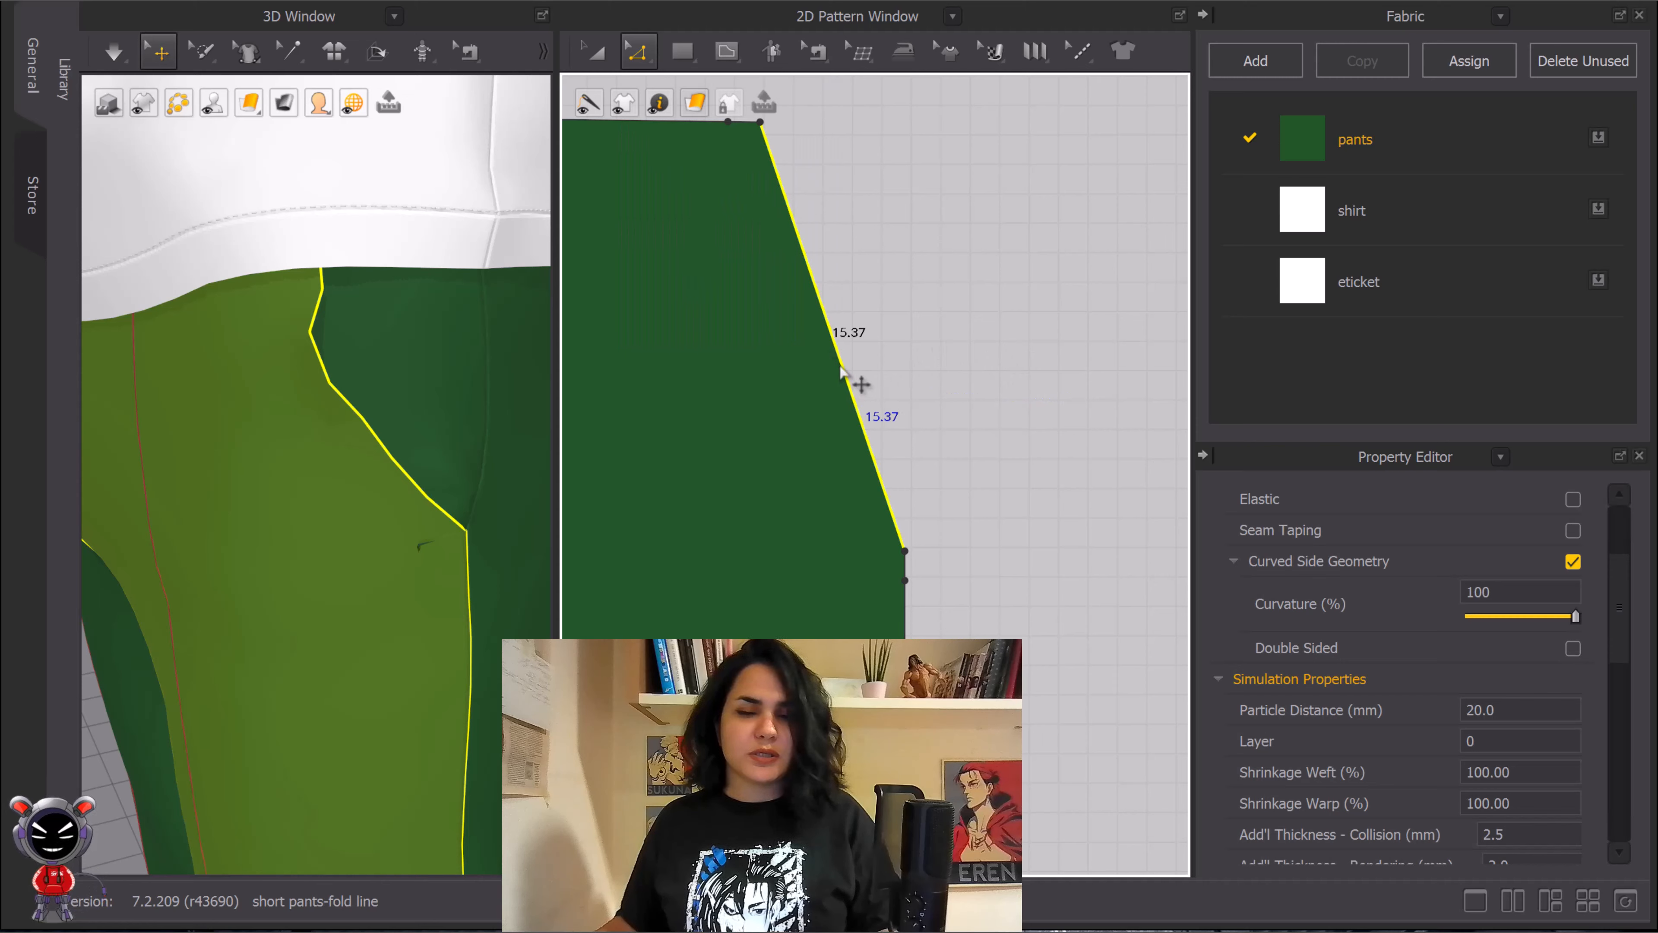
right_click(841, 365)
click(853, 217)
click(834, 334)
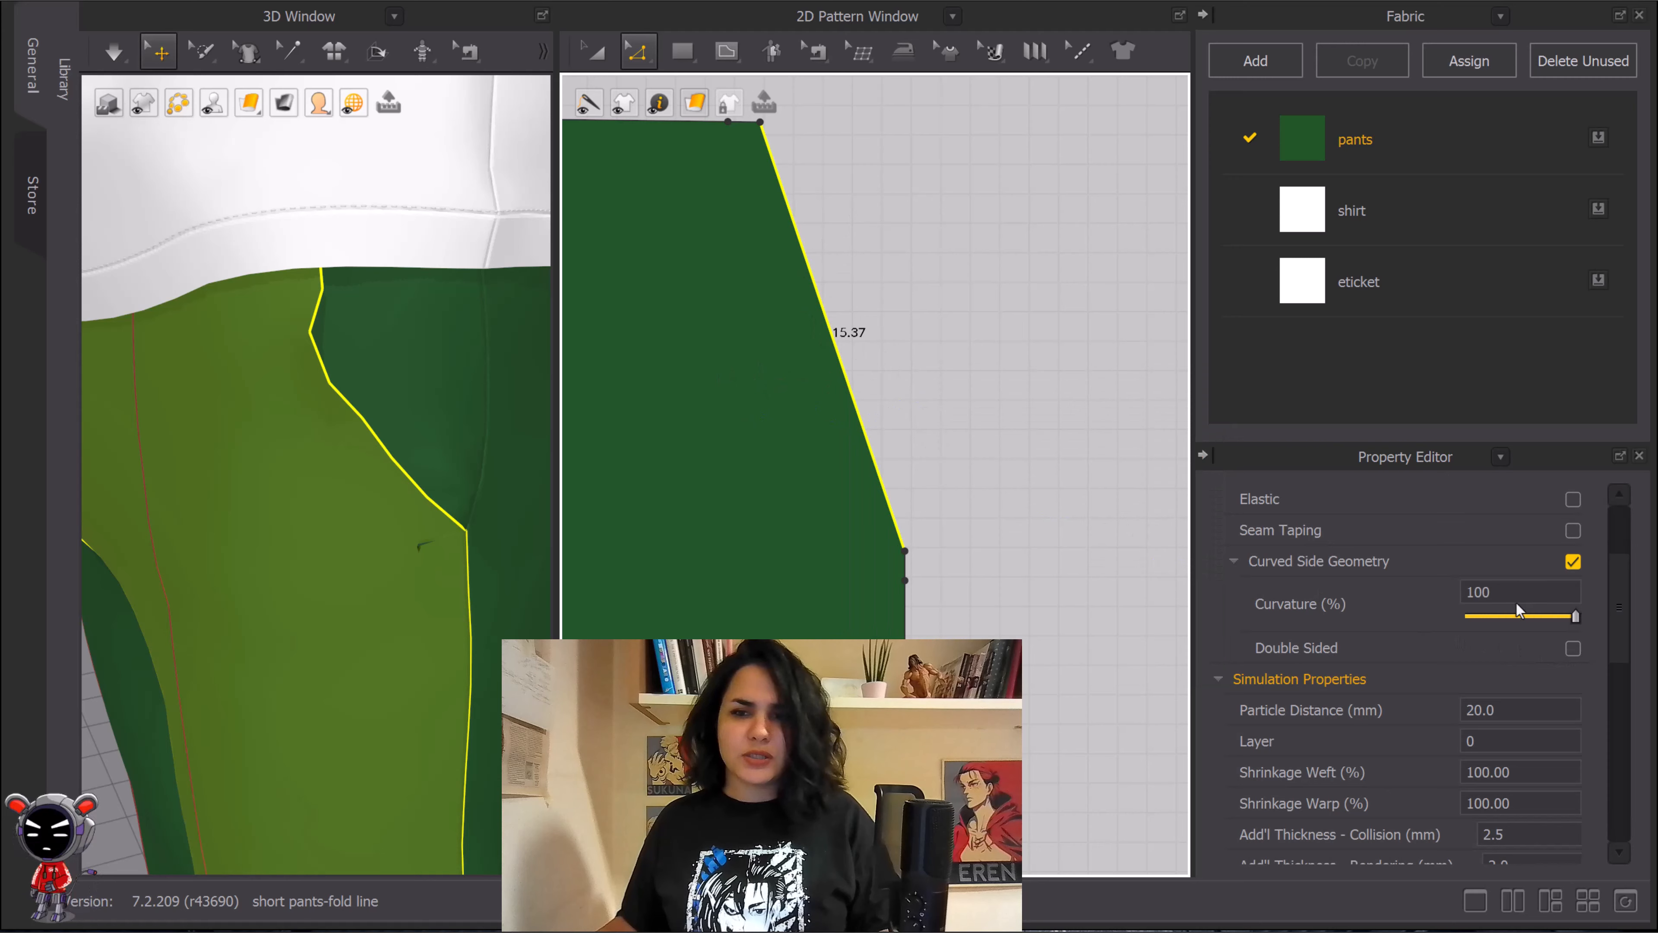
click(1573, 531)
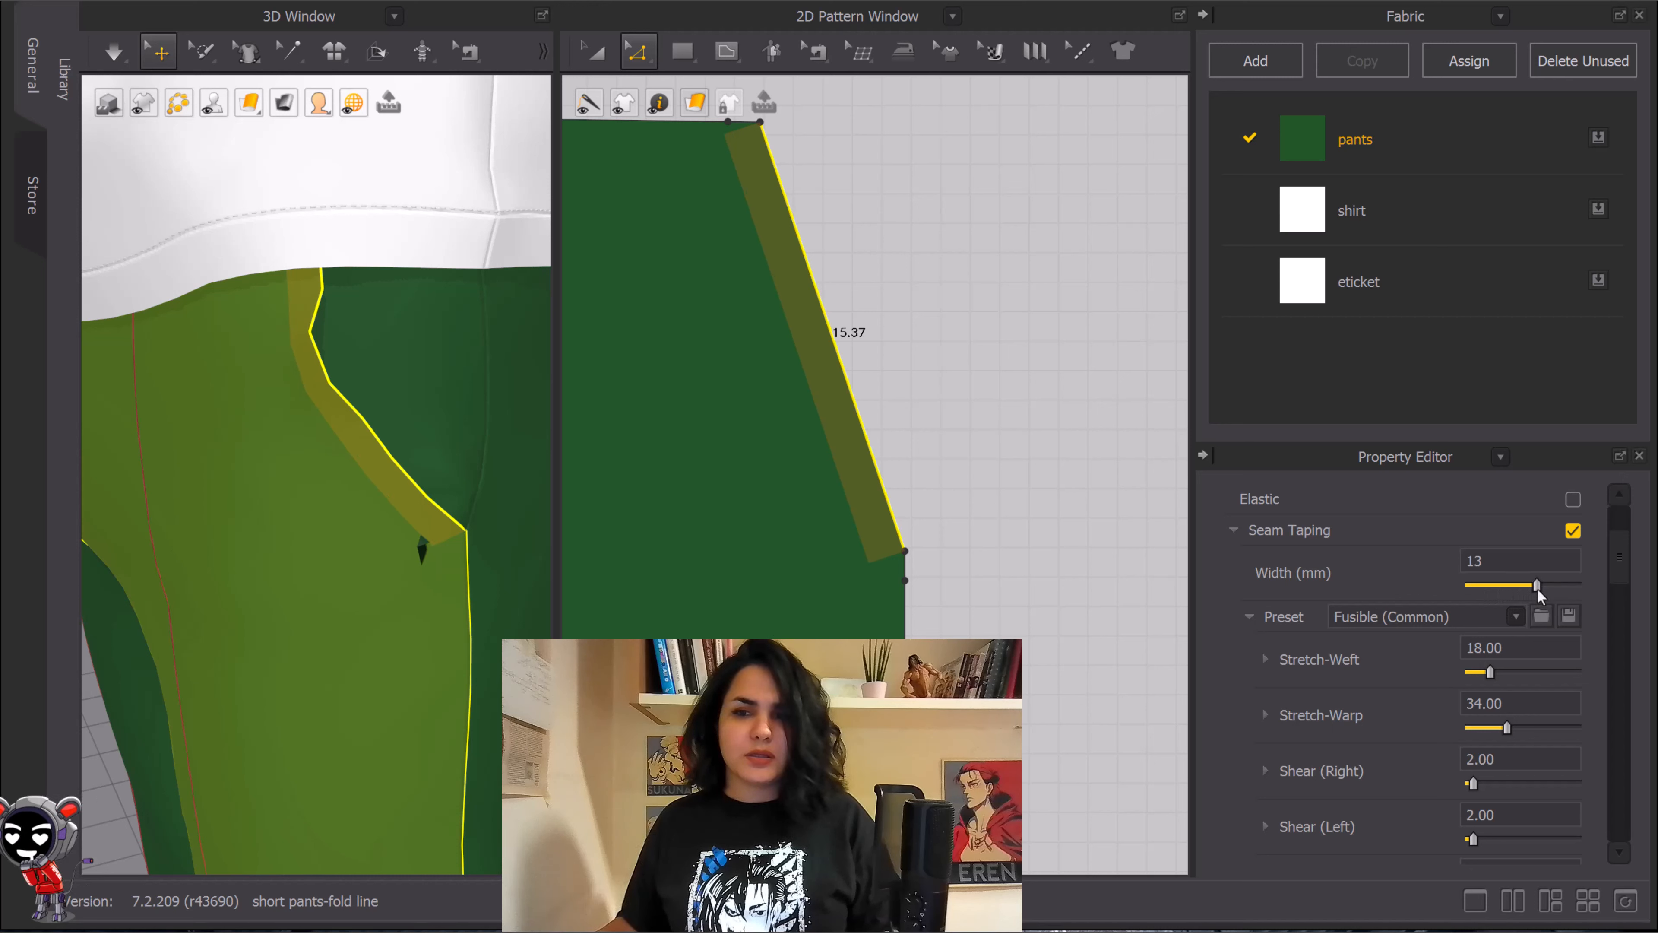
Step: Set the seam tape width on the pants' pocket edge to 10 mm
drag(1539, 586, 1547, 585)
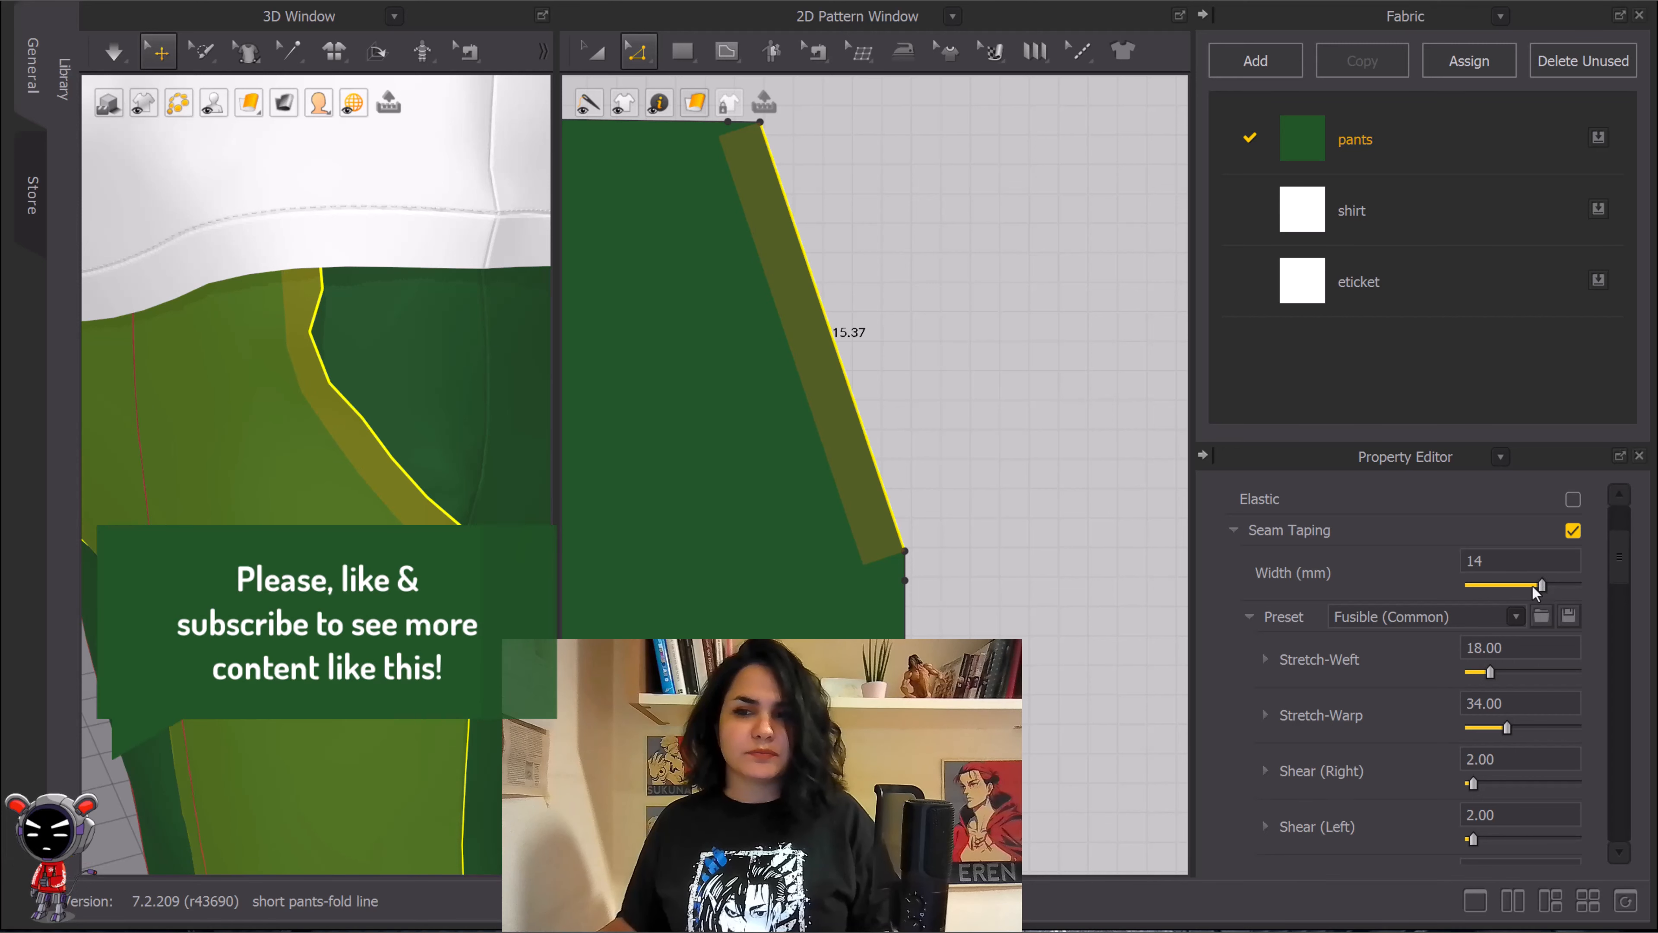
click(1534, 586)
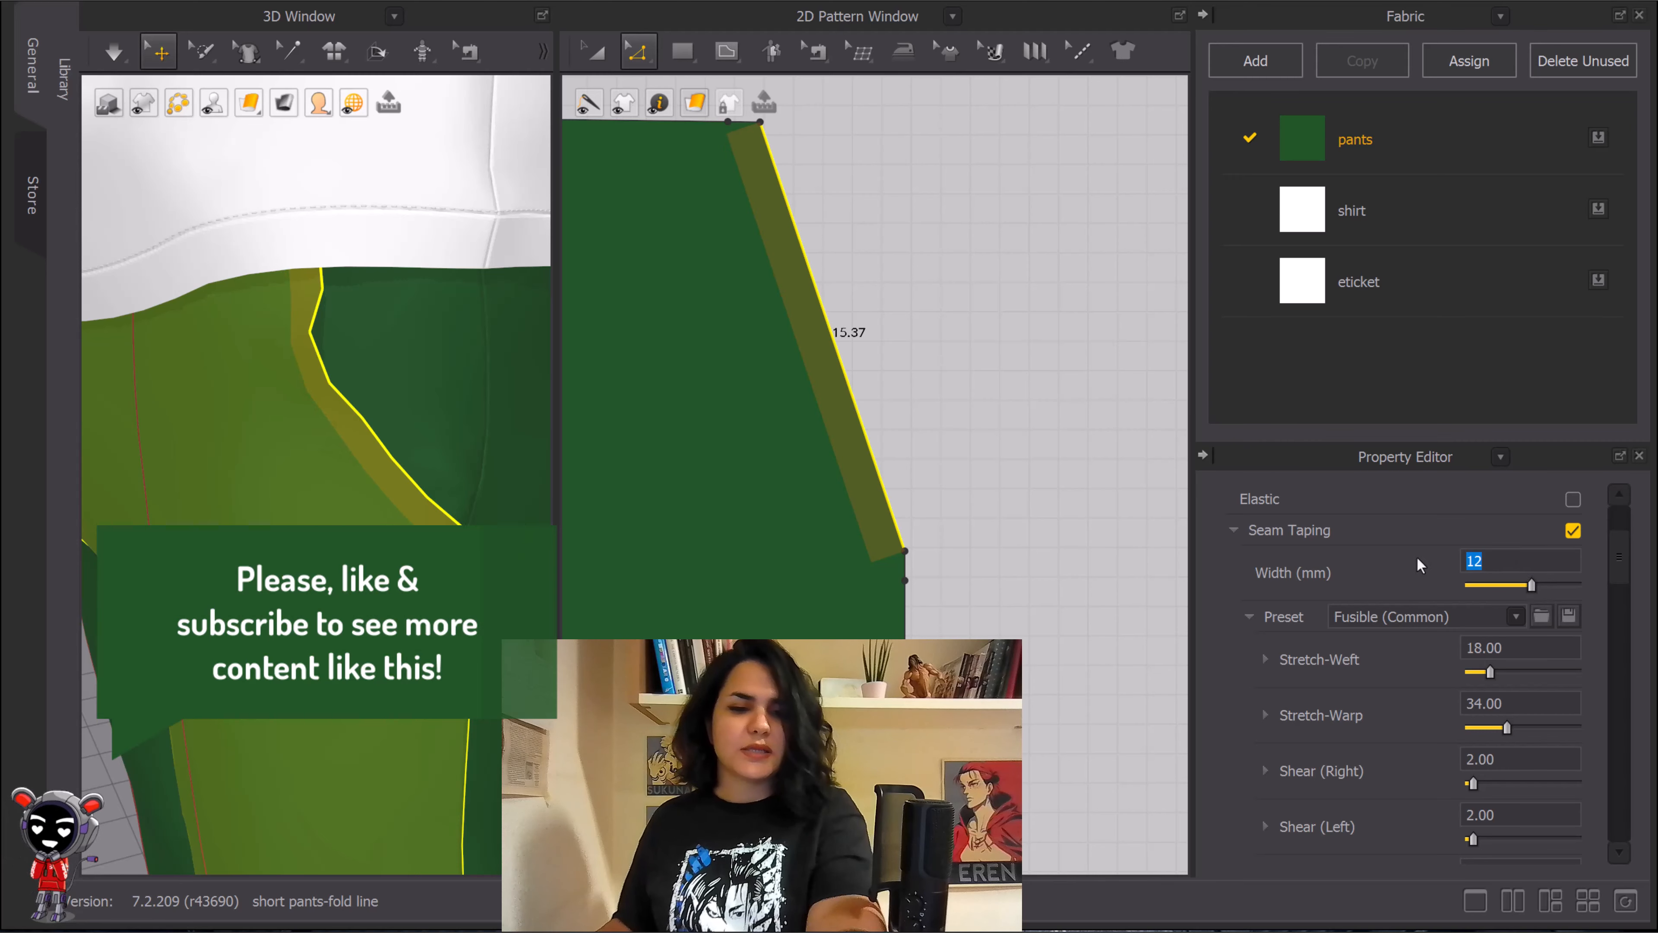
text(10)
key(Return)
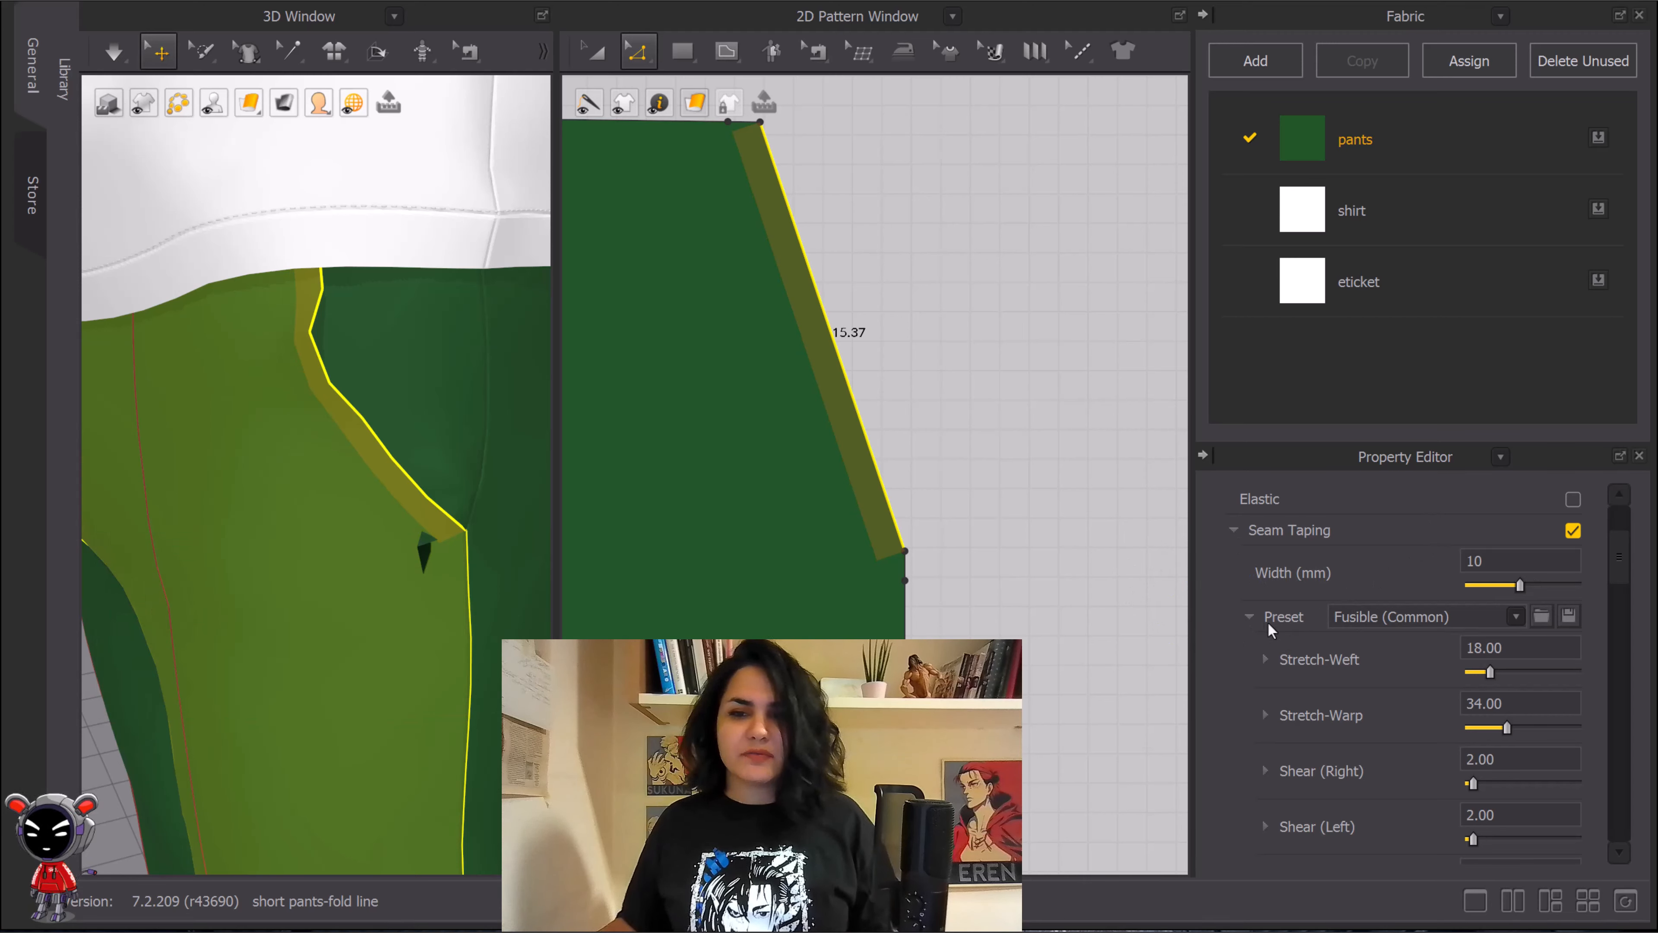
Step: Keep the pocket edge's tape on the Fusible (Common) preset and run the Normal simulation to test it
click(1441, 618)
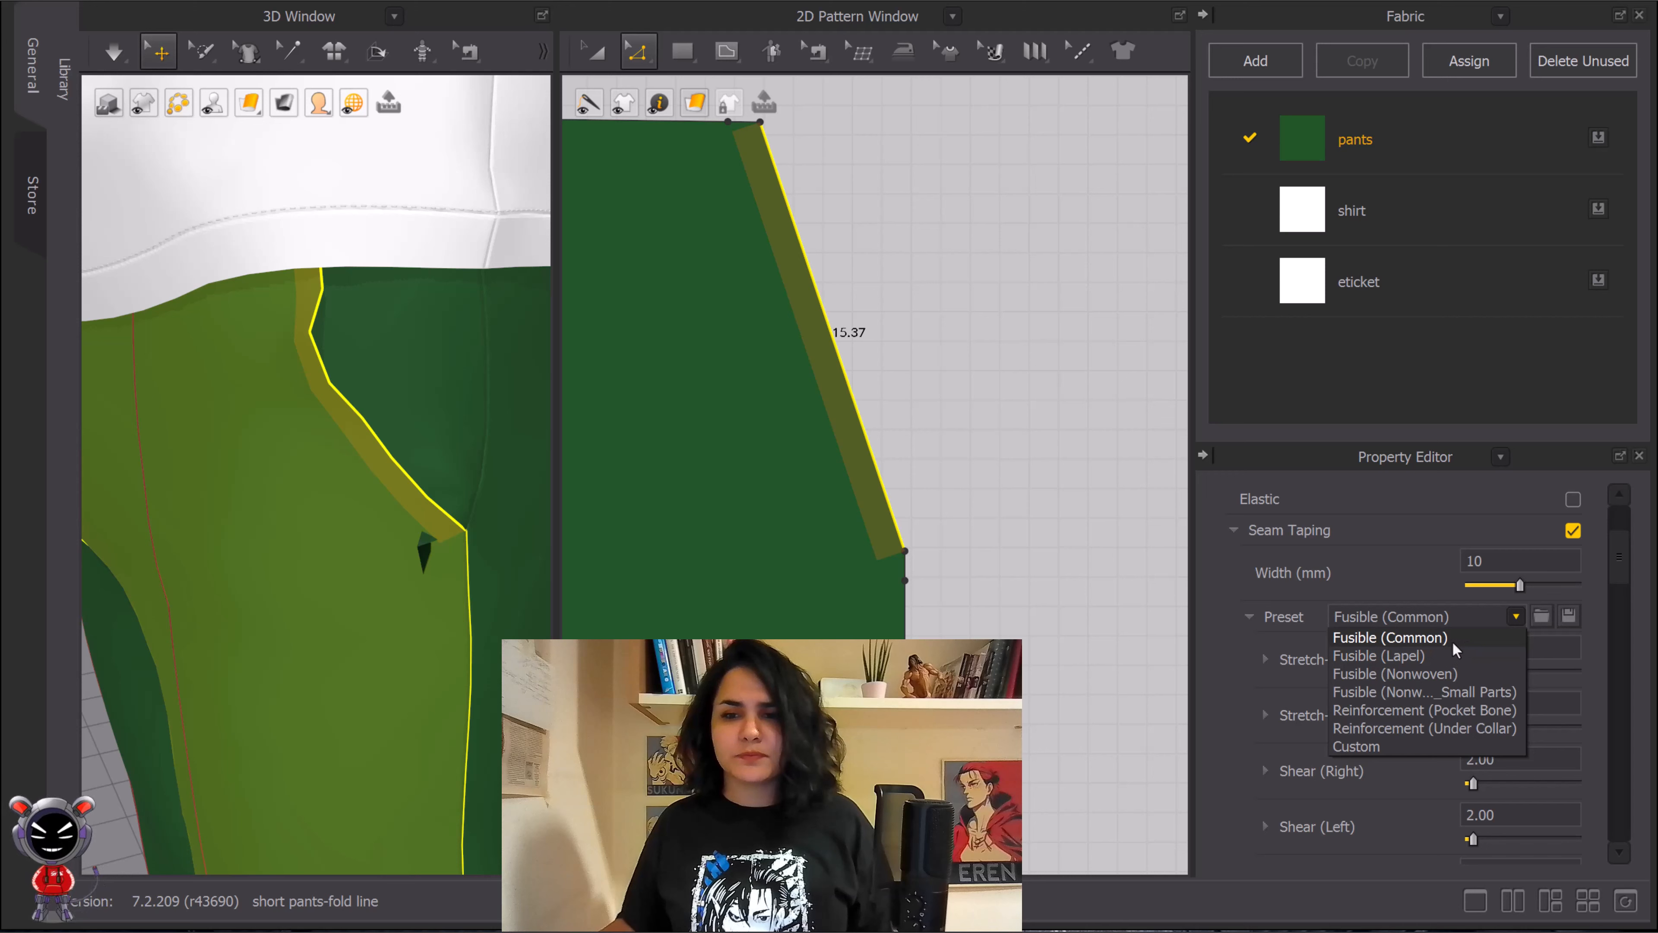
click(1436, 640)
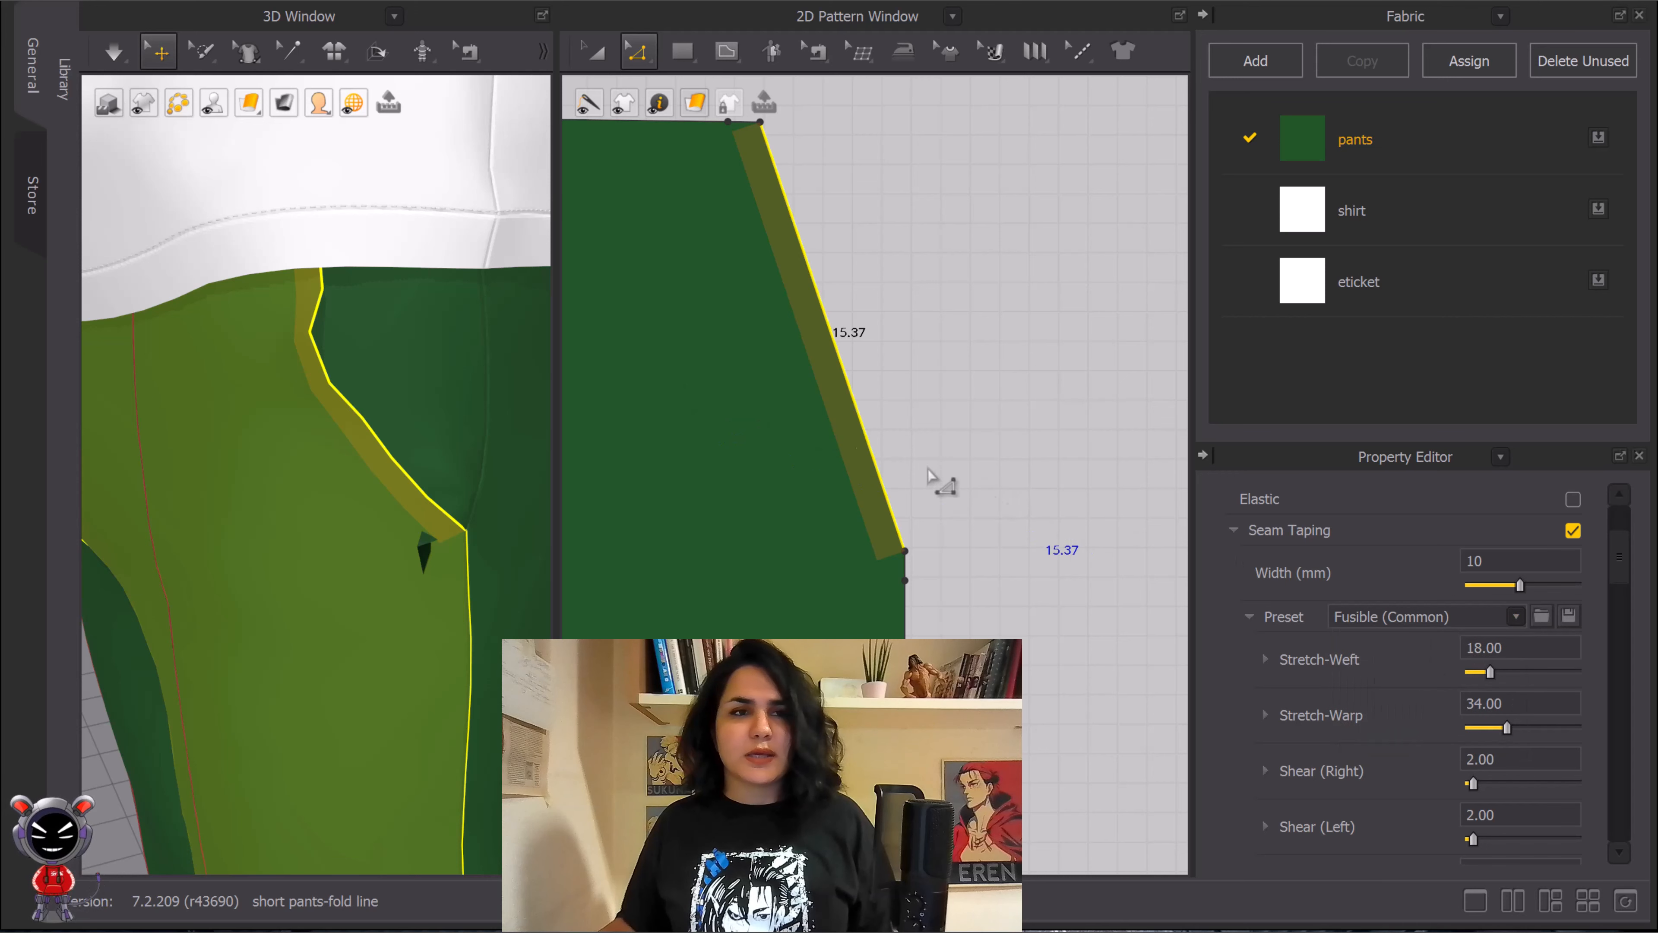
click(114, 55)
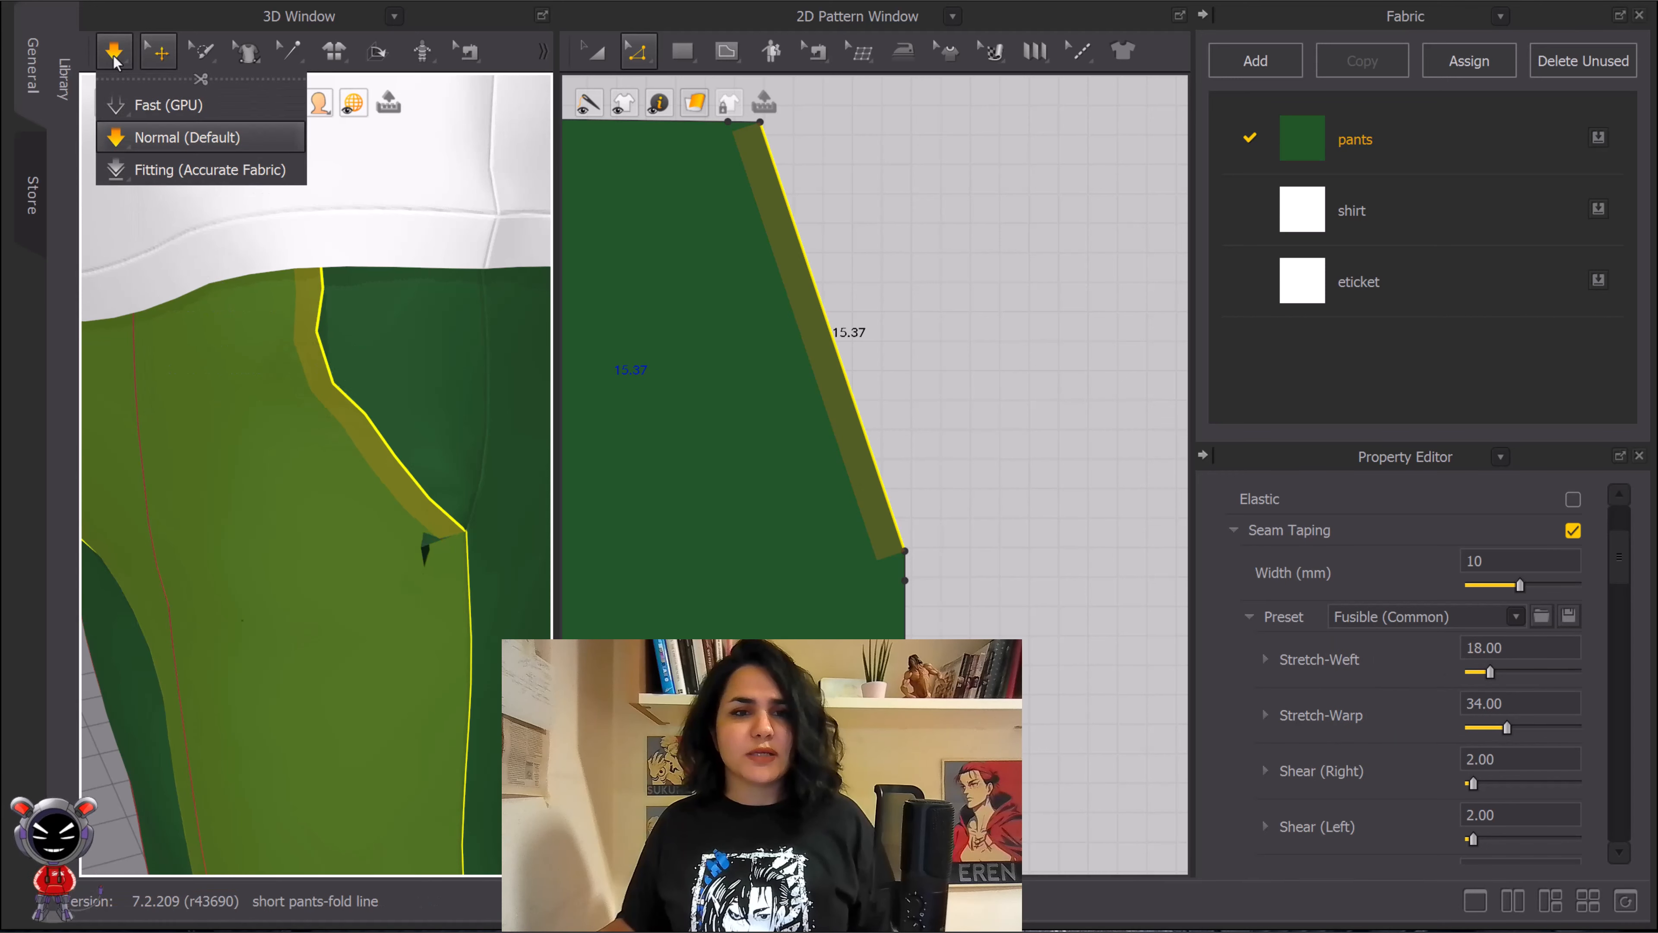
click(114, 57)
scroll(365, 405, up, 1)
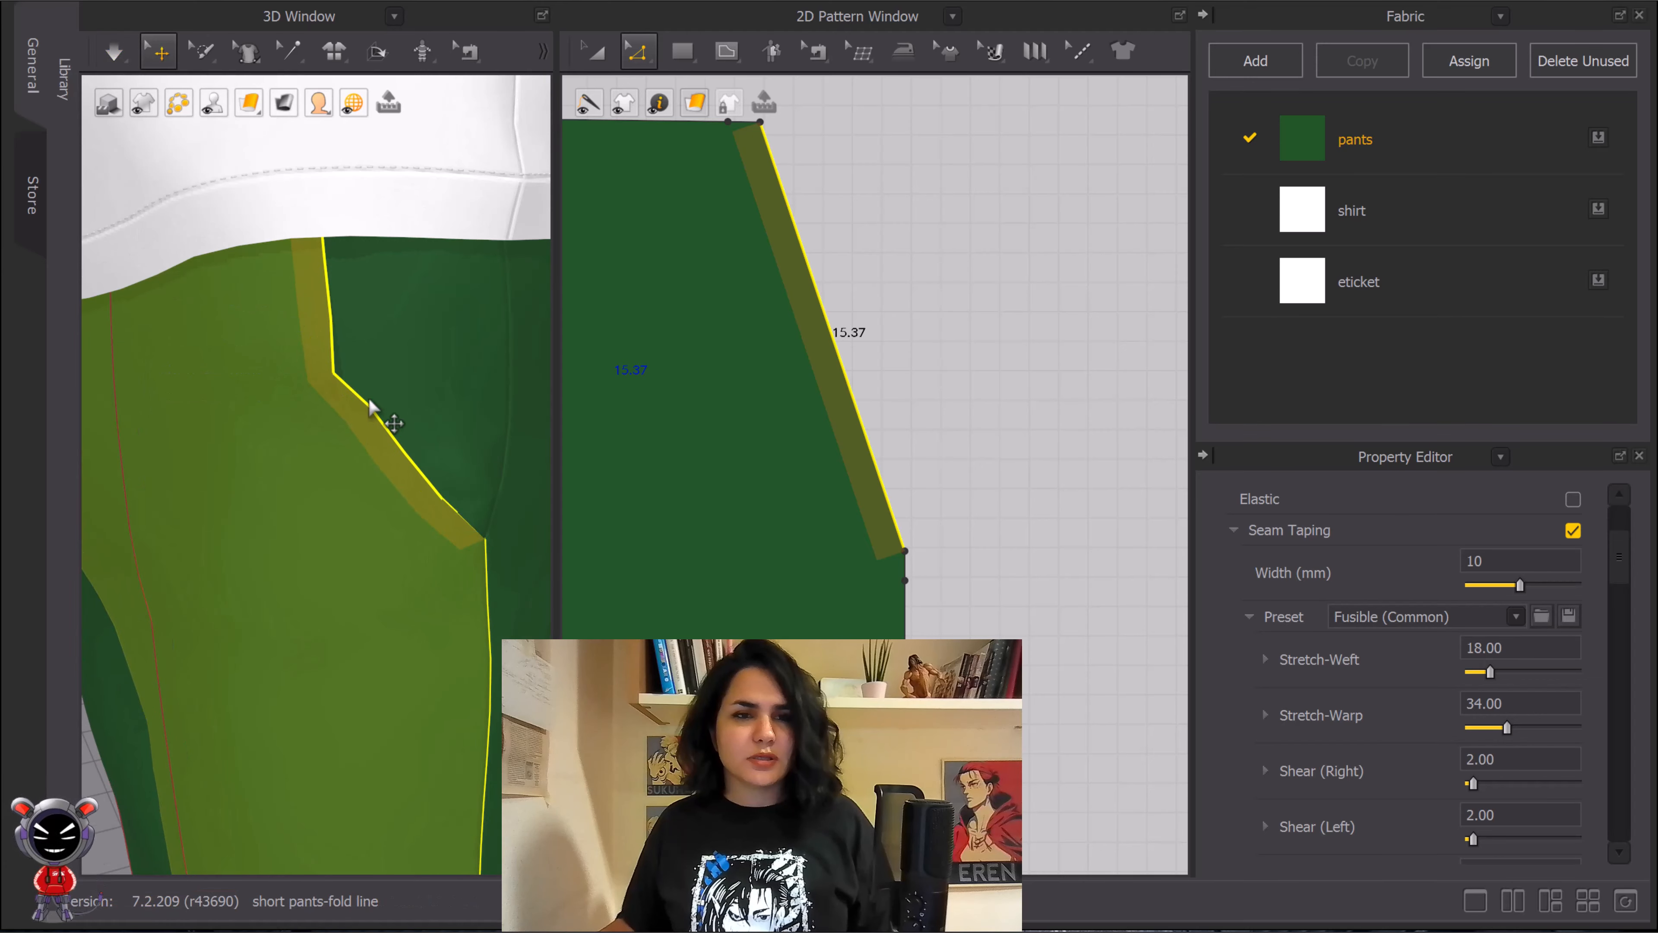
key(space)
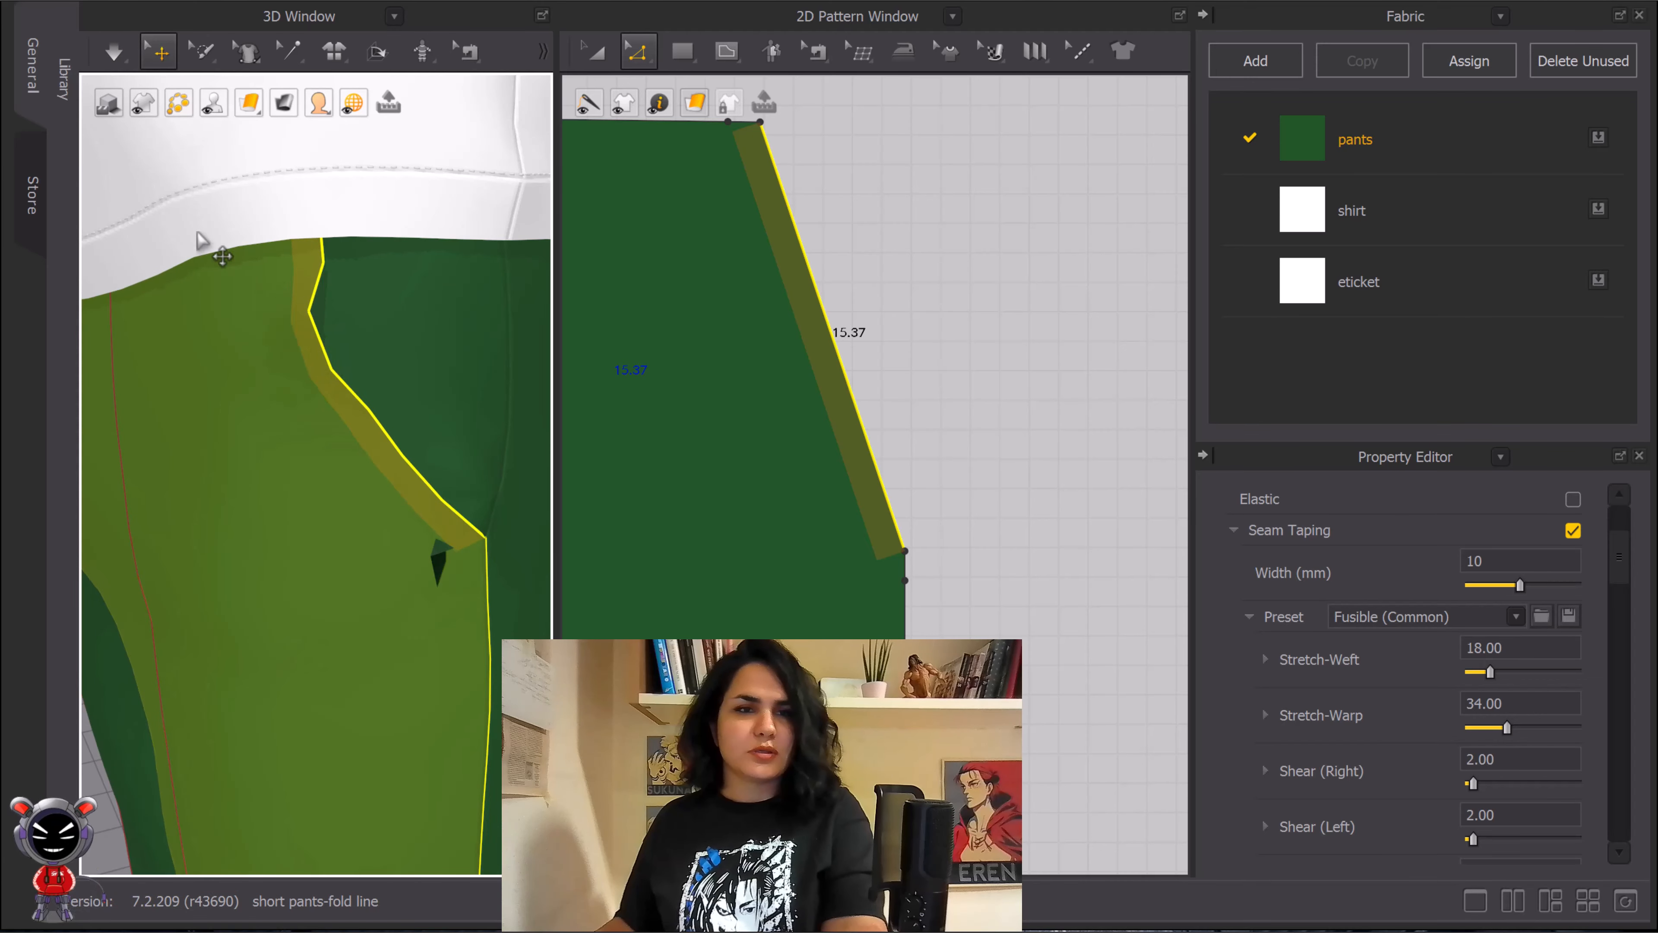
mouse_move(188, 122)
click(105, 55)
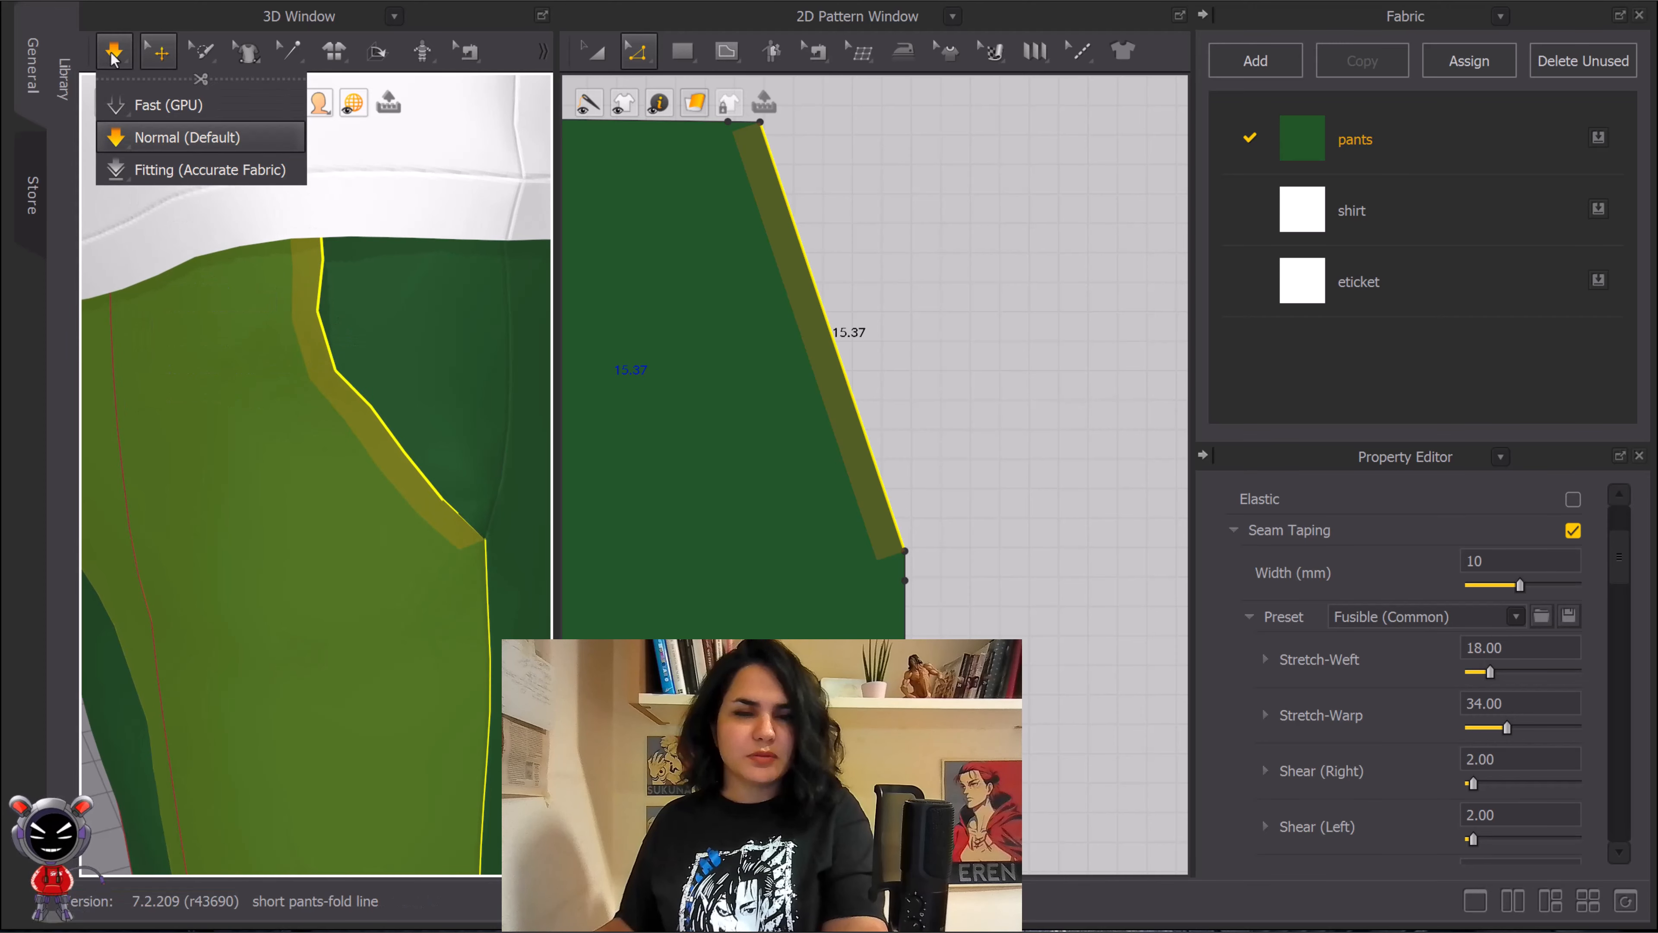
key(space)
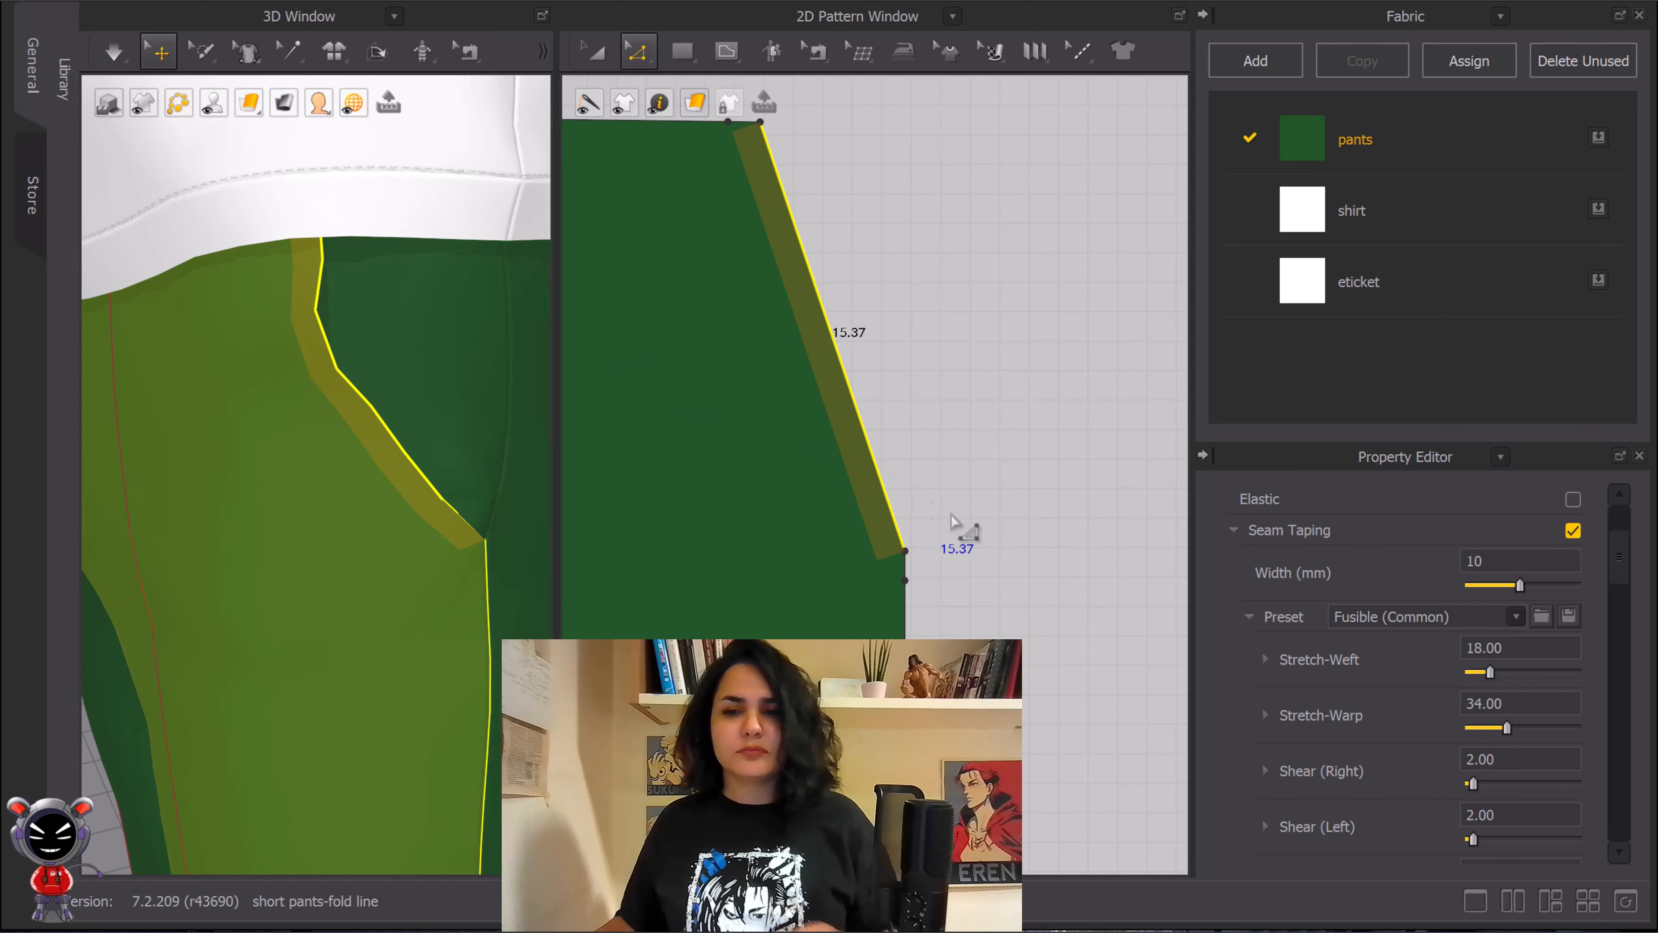
Step: Apply the Reinforcement (Pocket Bone) preset to the pocket edge's seam tape and simulate the pants again
click(1487, 616)
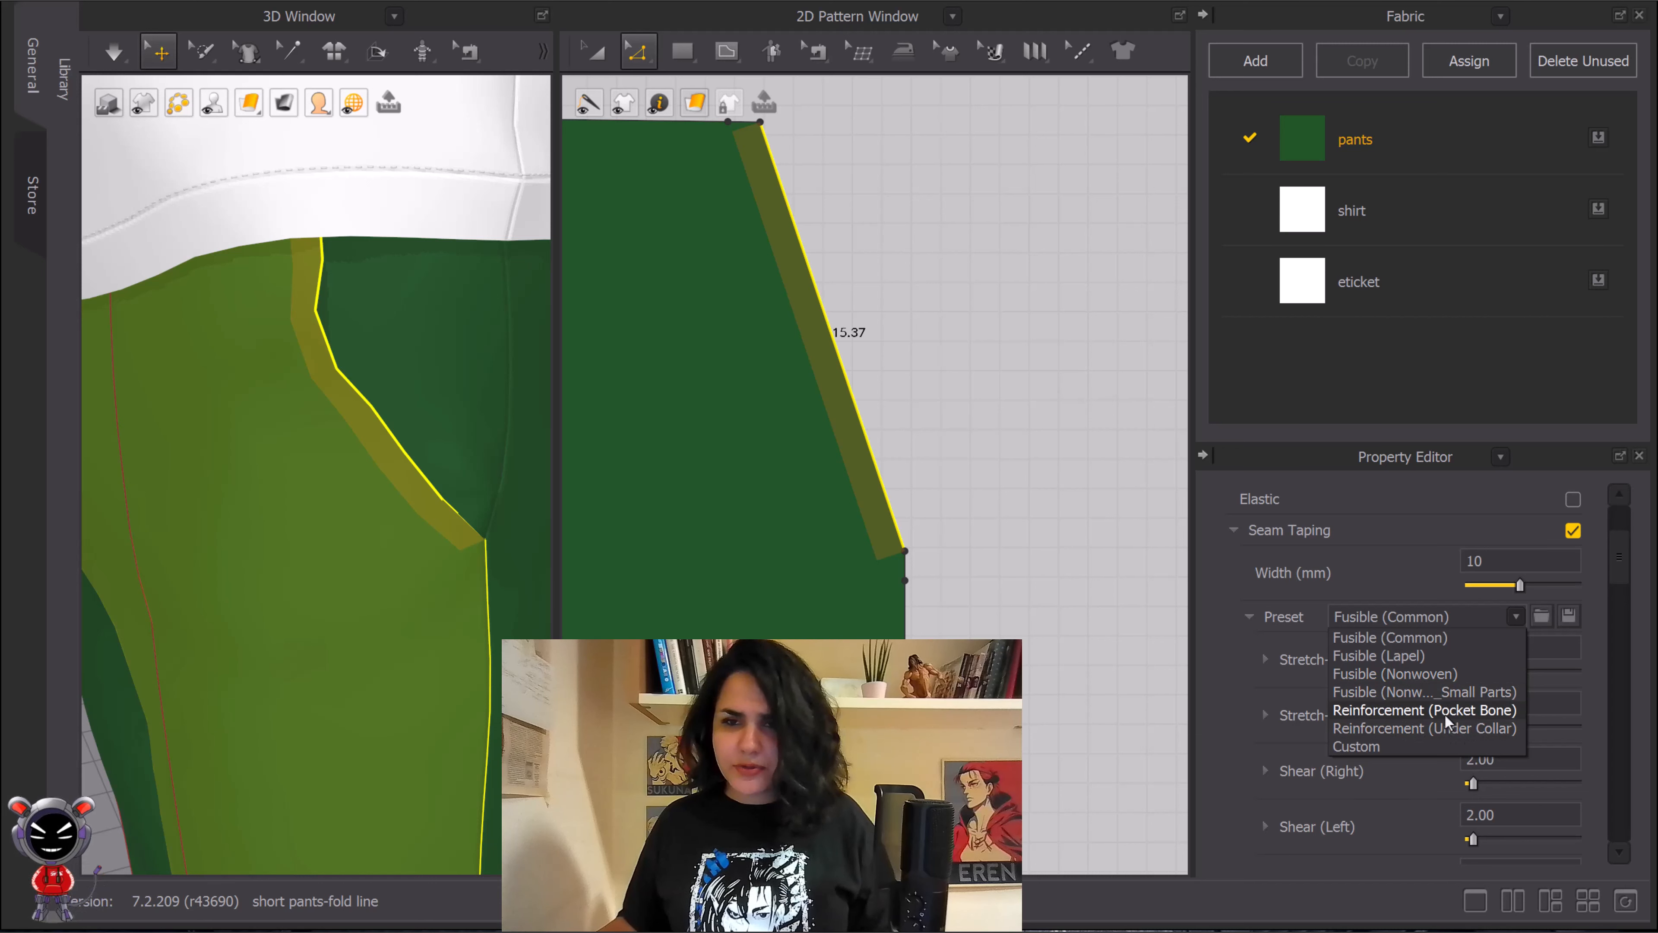
click(1462, 713)
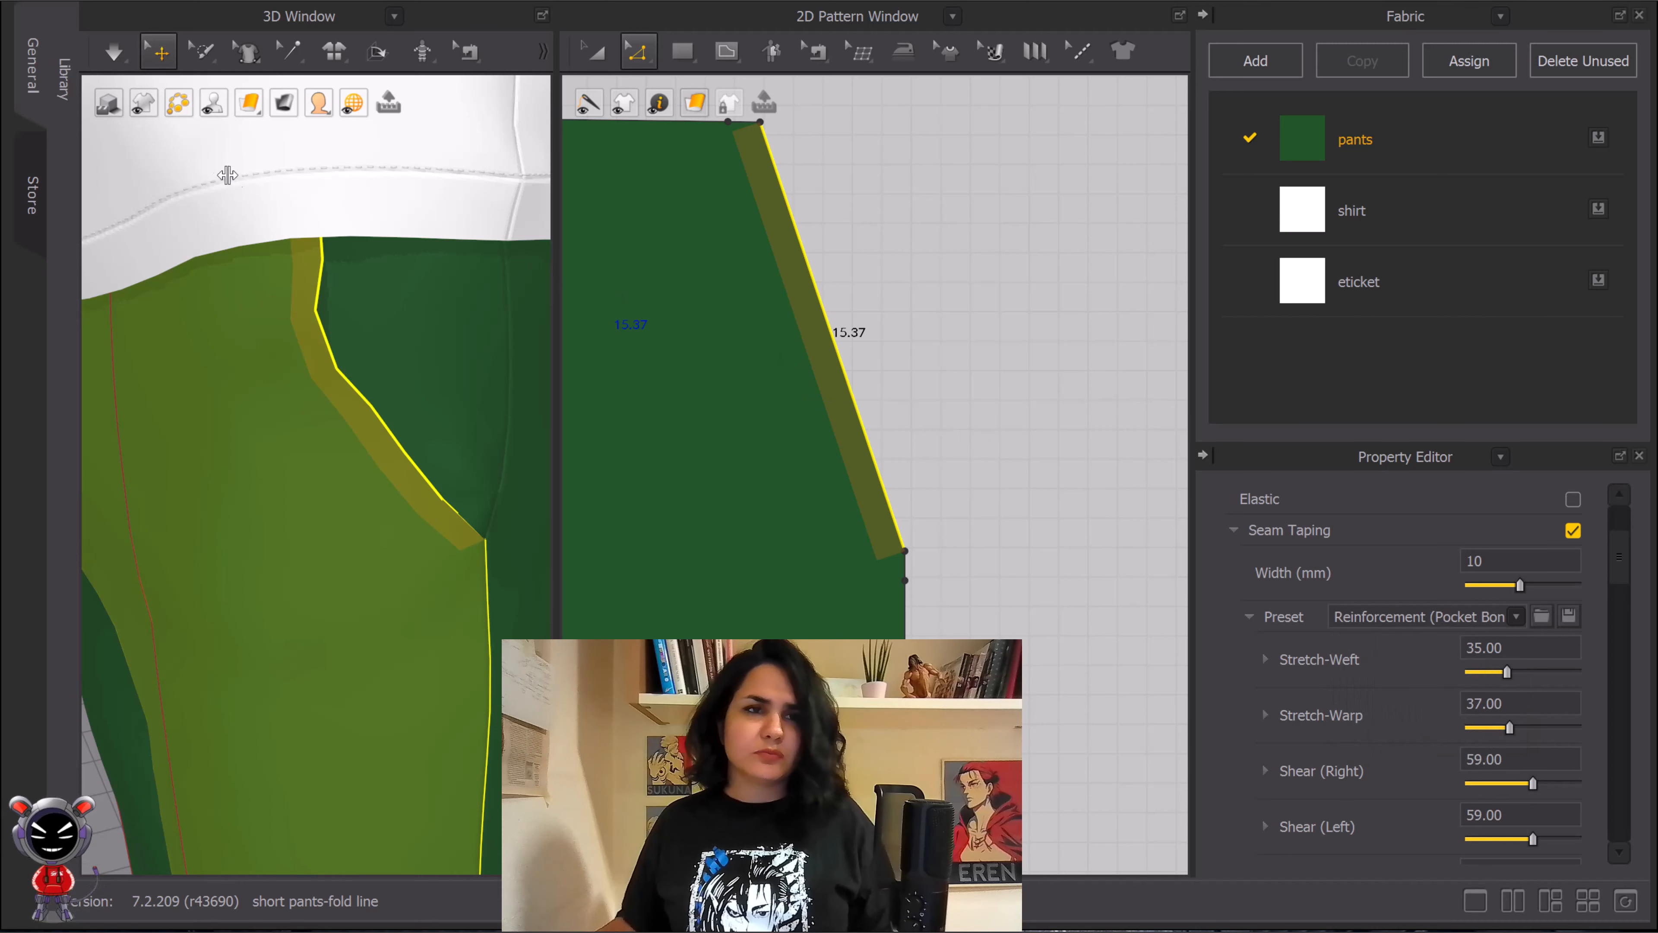
click(102, 57)
click(103, 52)
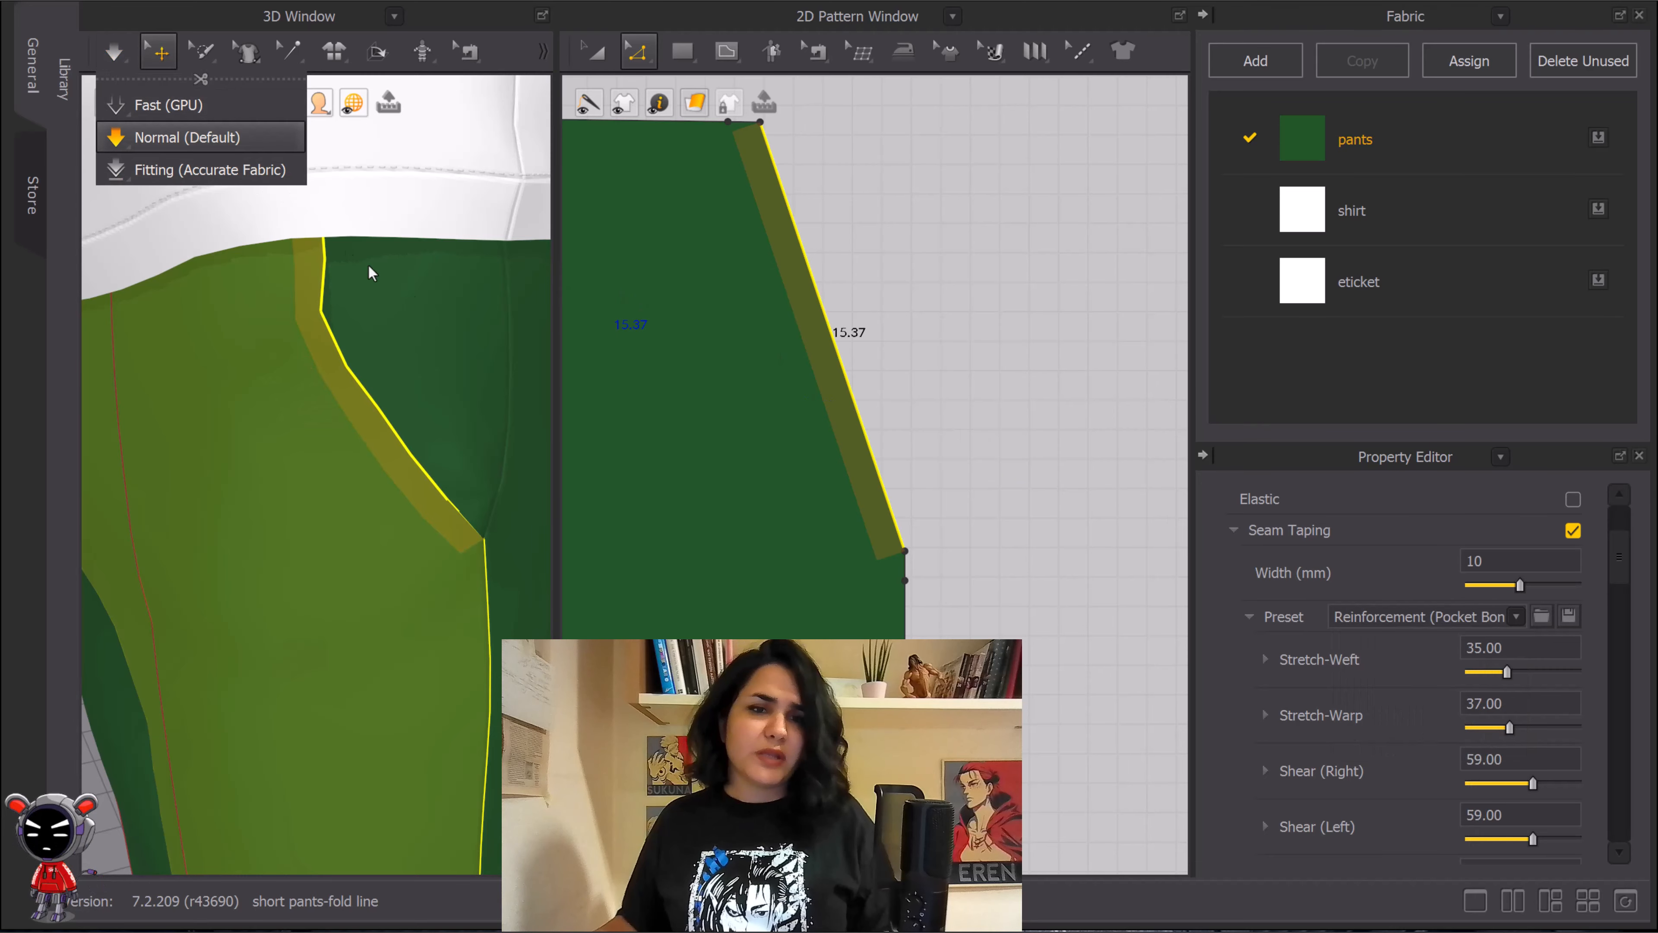
mouse_move(456, 339)
right_down()
mouse_move(389, 333)
mouse_move(370, 364)
mouse_move(433, 375)
mouse_move(463, 360)
right_up()
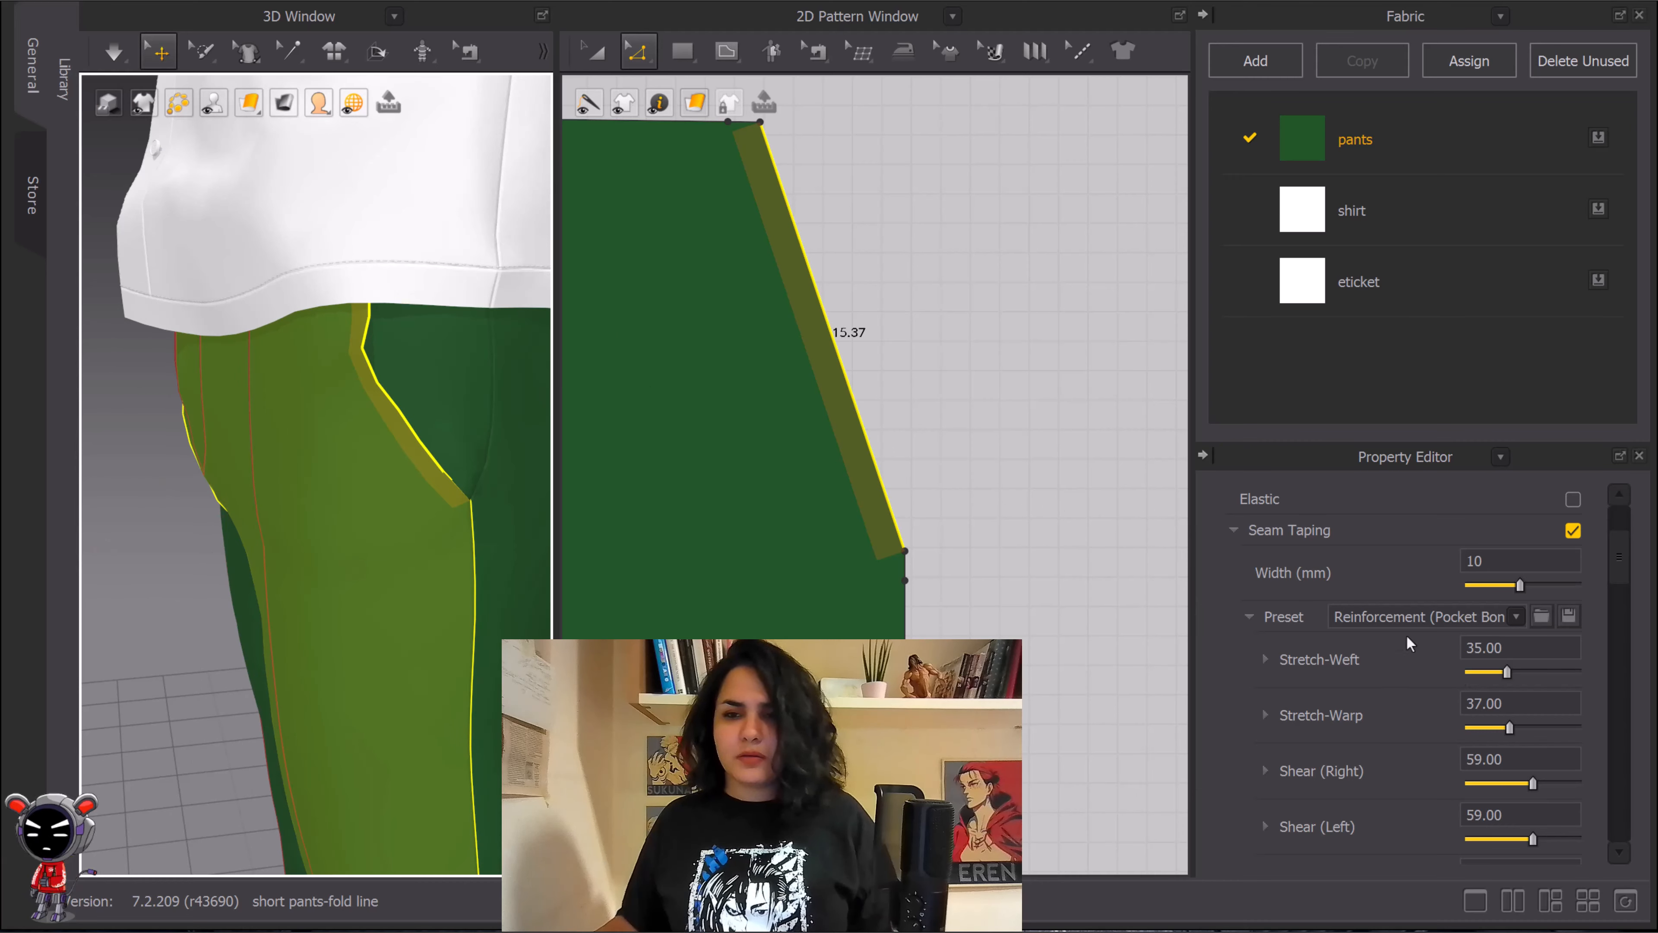
Step: Raise the pocket edge tape's Stretch-Weft to 79 and Stretch-Warp to 77 in the expanded preset values
click(1250, 617)
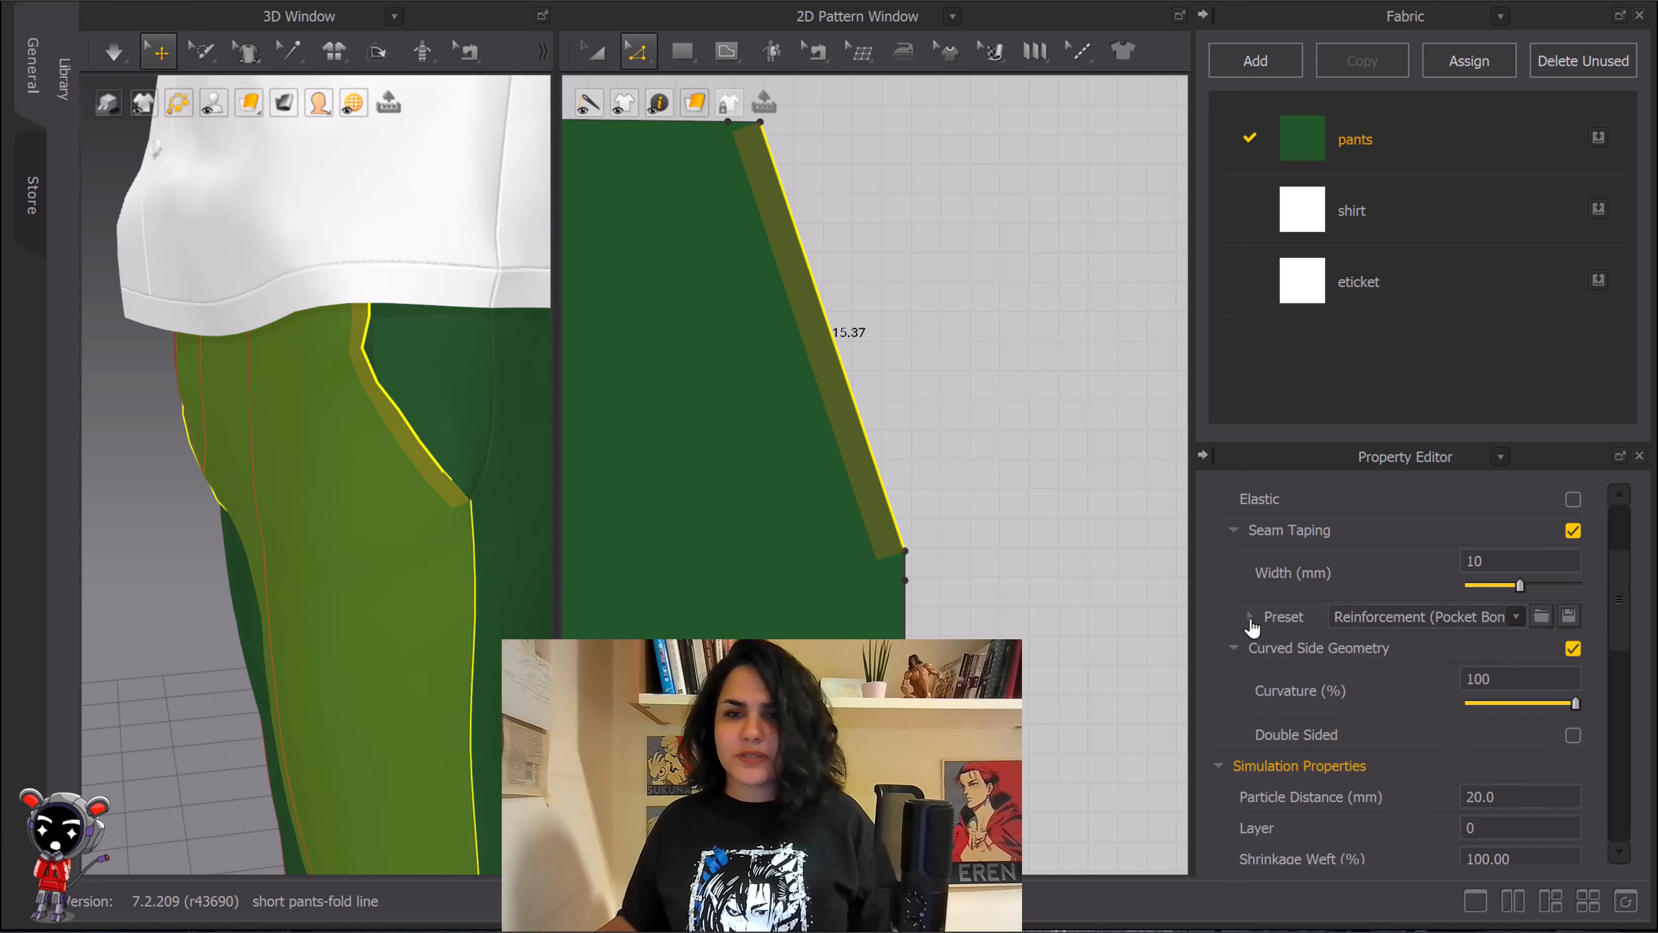
click(1252, 618)
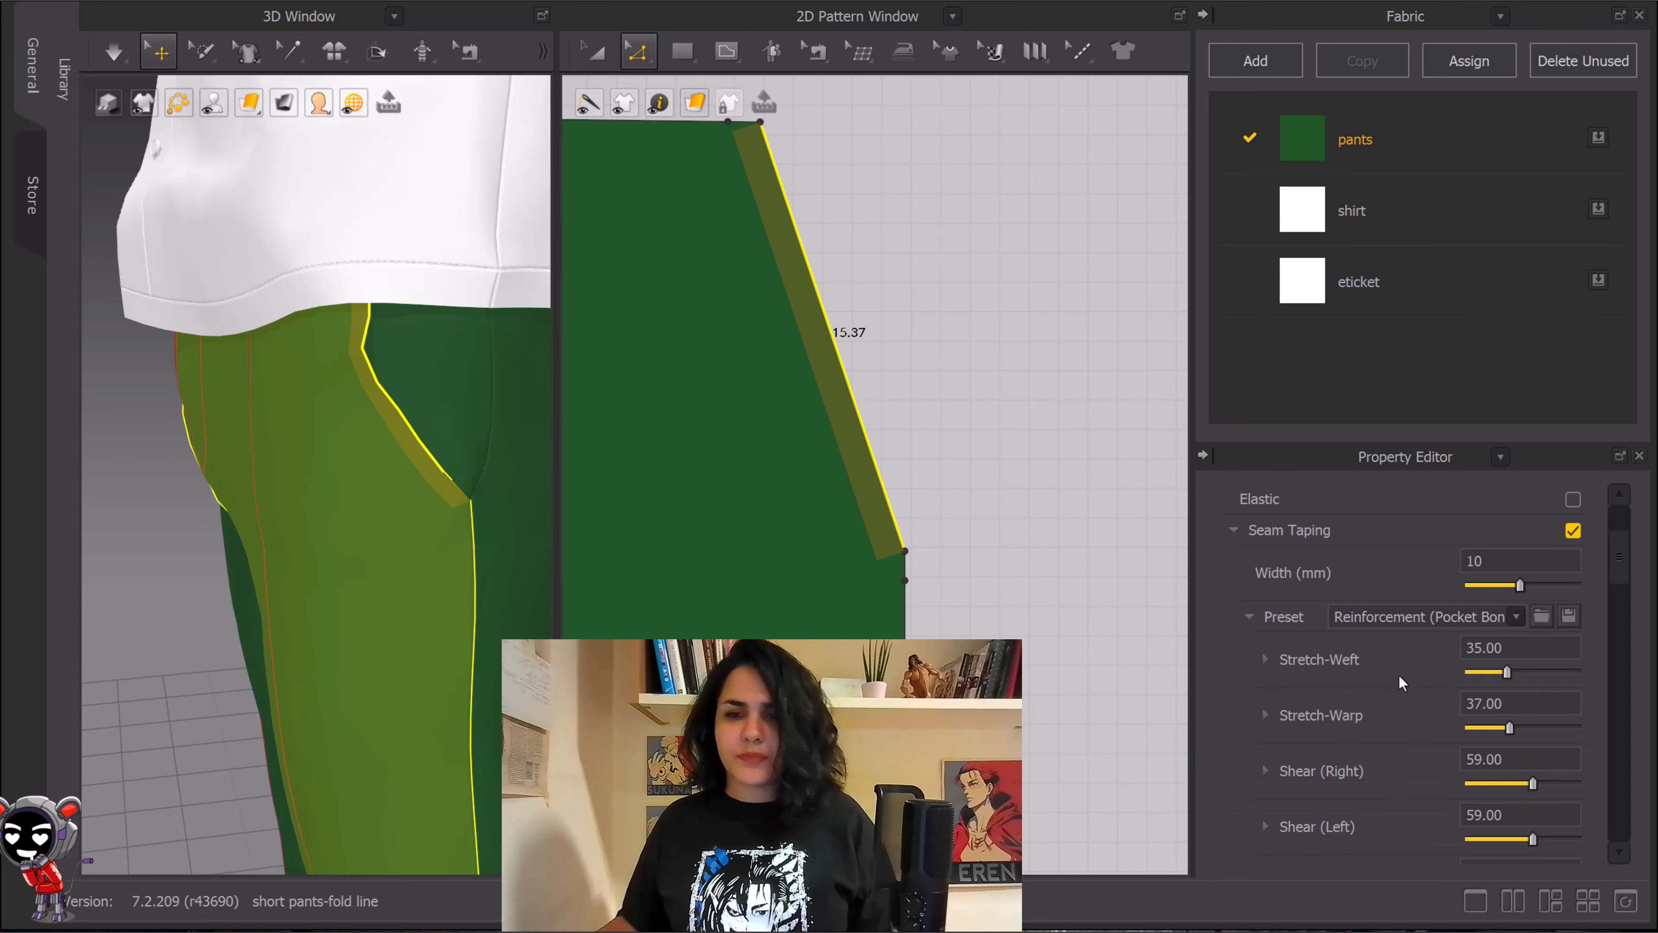
scroll(1399, 683, down, 2)
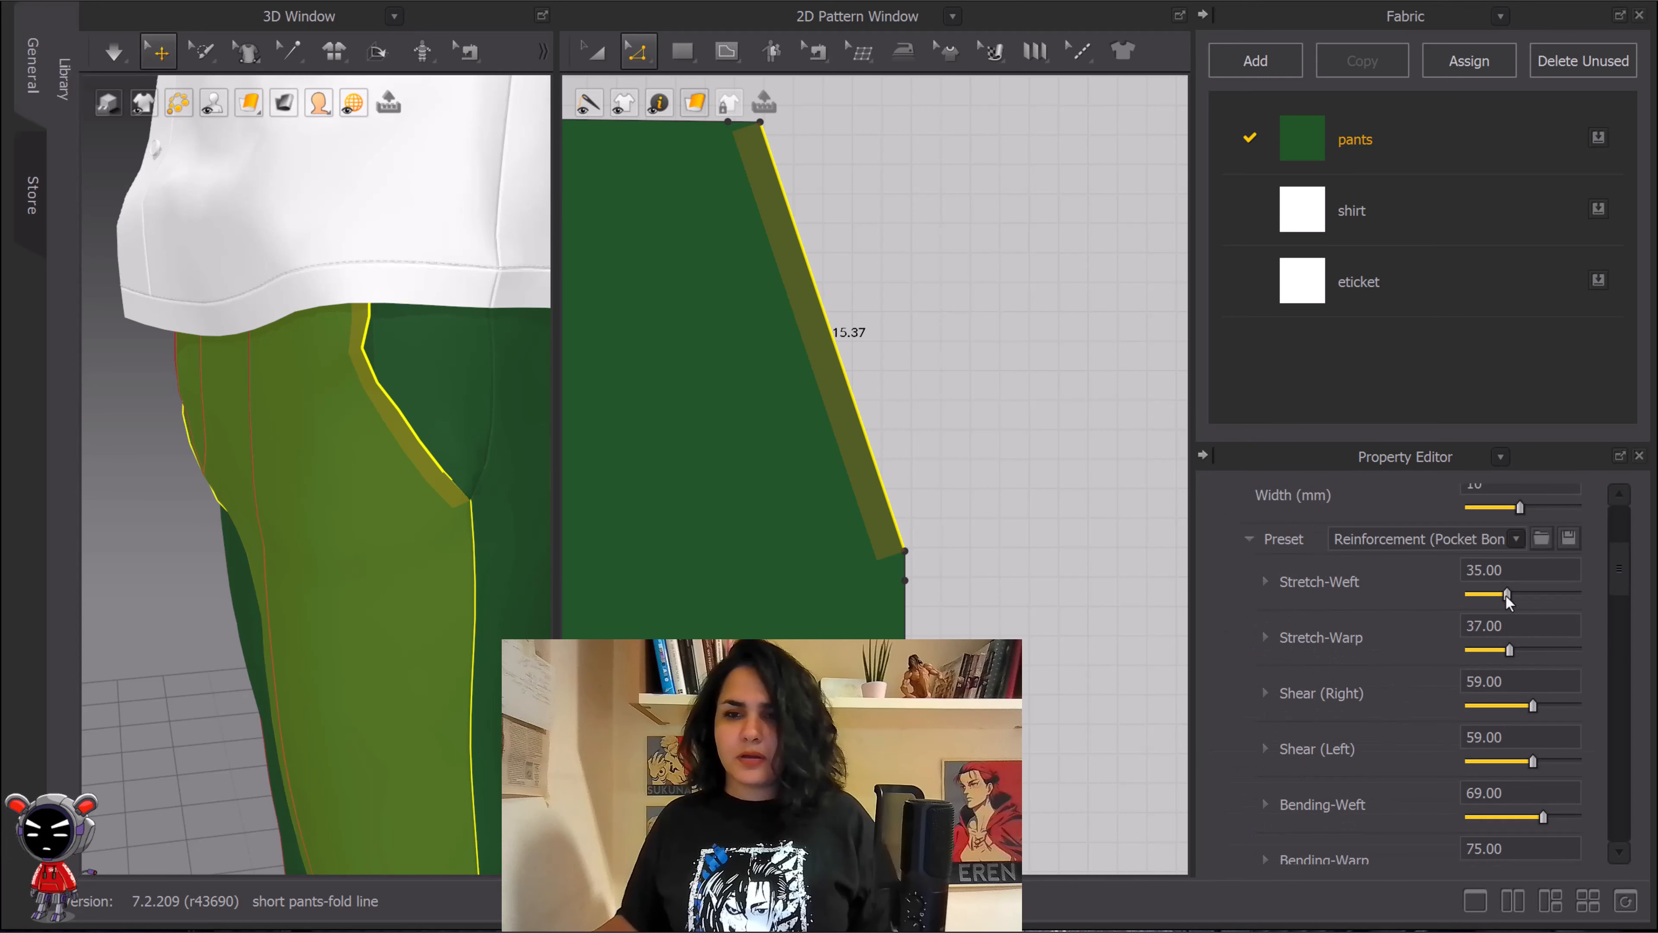
drag(1502, 596, 1554, 595)
click(1509, 650)
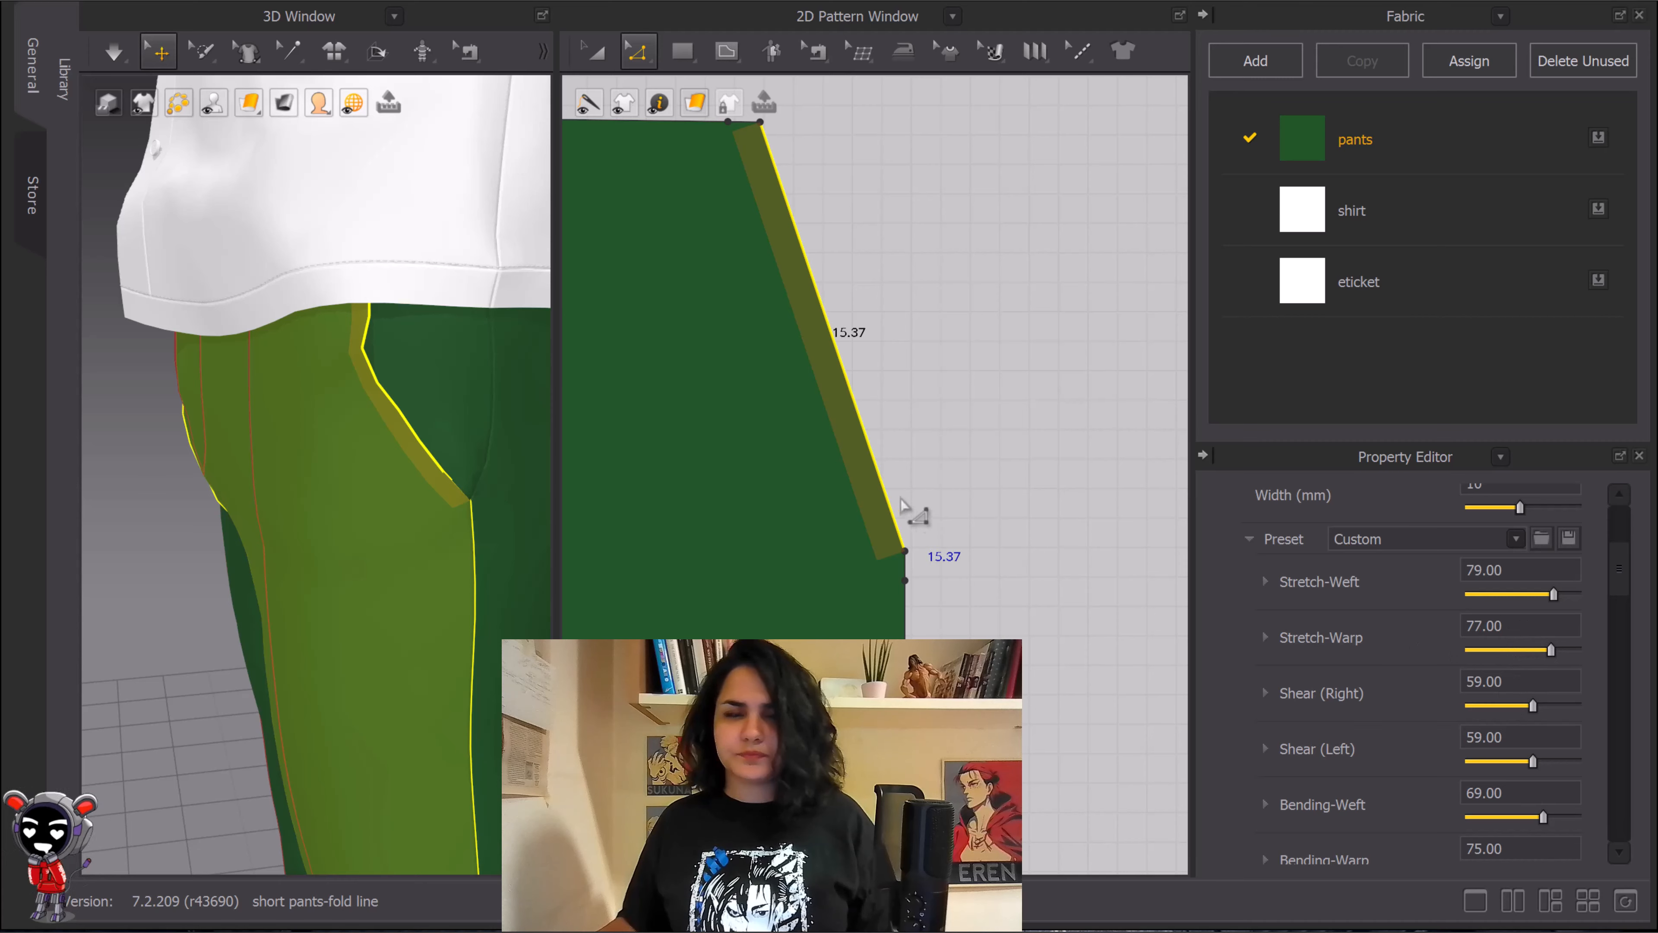
Step: Run the Normal simulation with the customised tape values and examine the pocket opening up close on the avatar
click(117, 55)
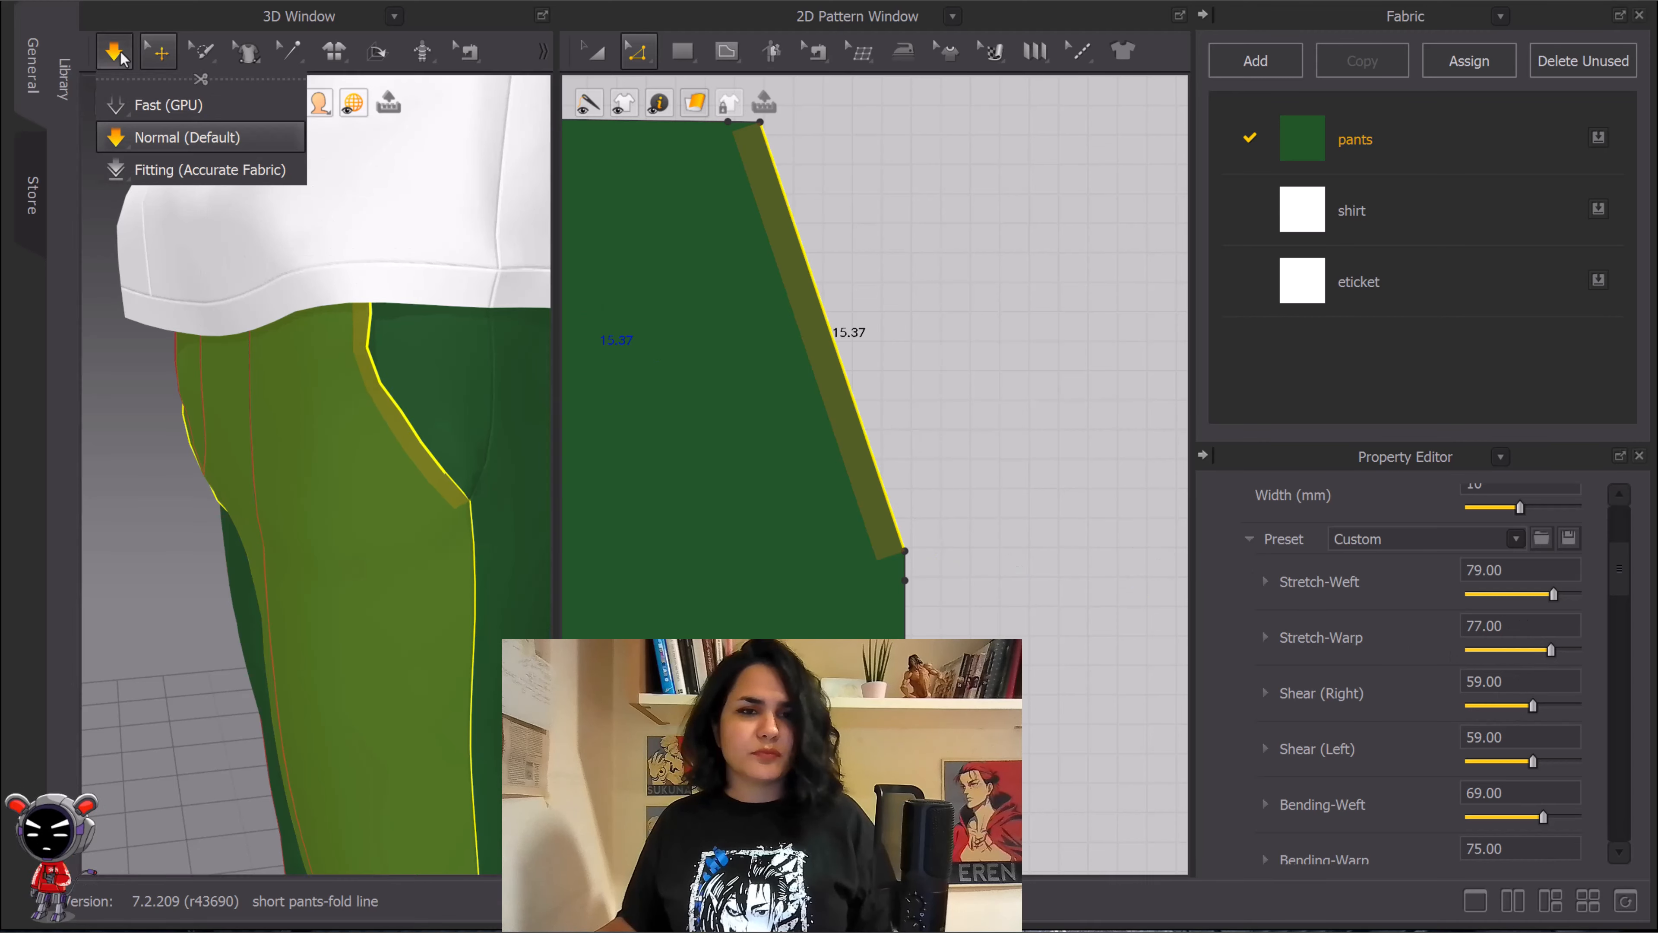
click(117, 55)
scroll(420, 324, up, 4)
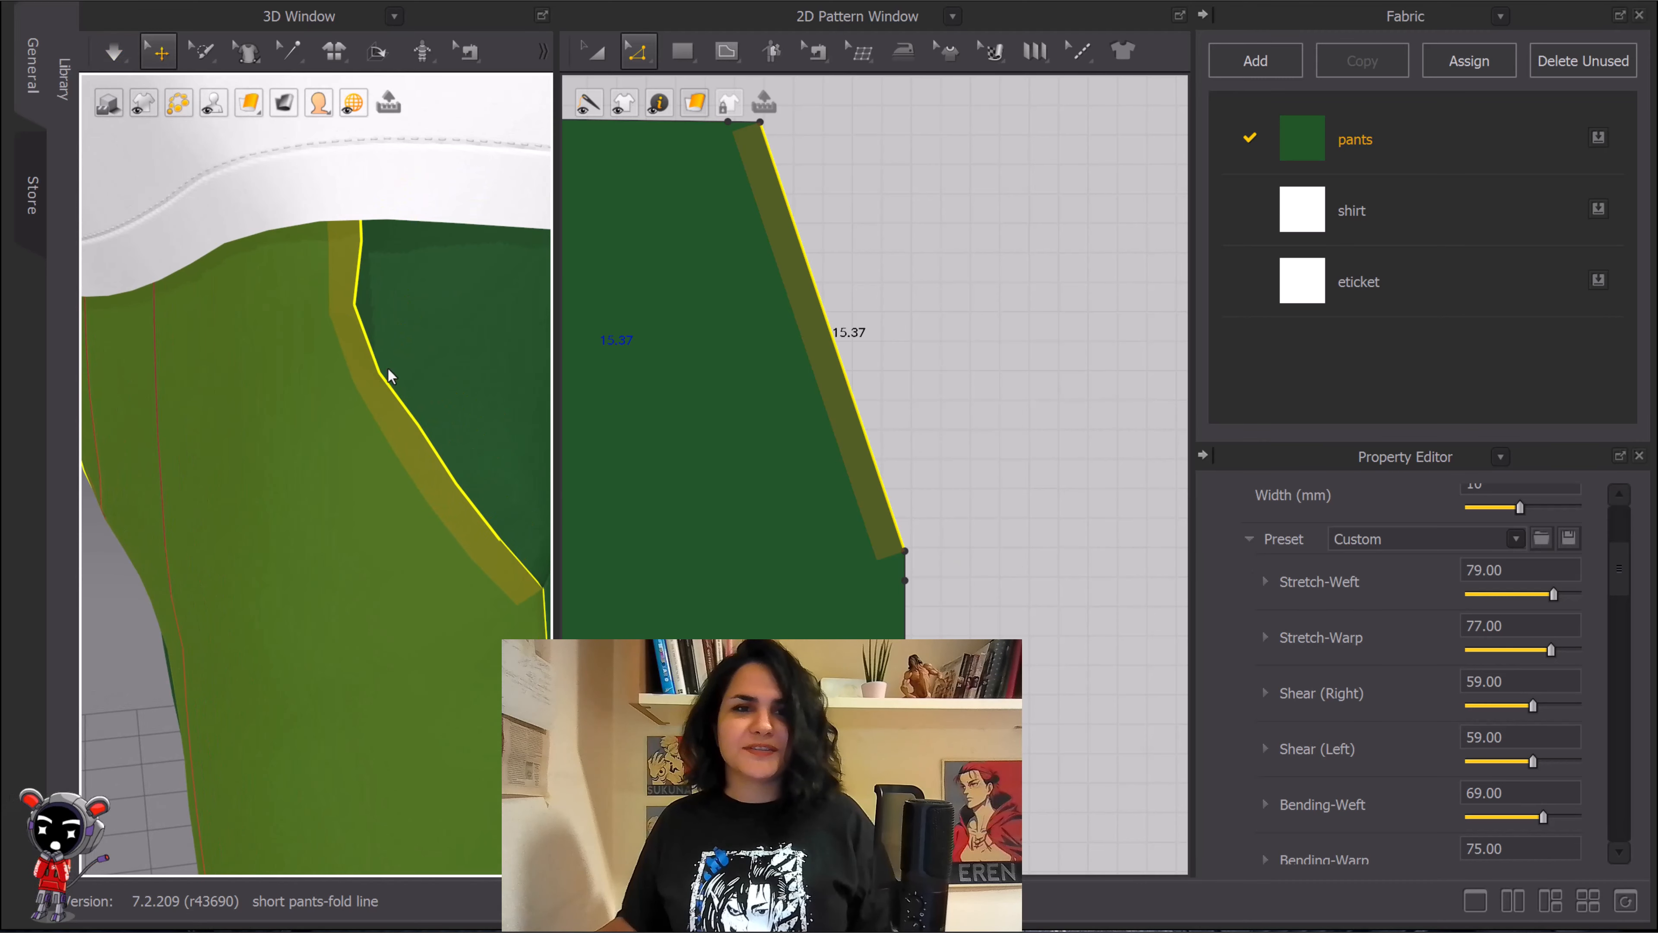
scroll(438, 359, down, 3)
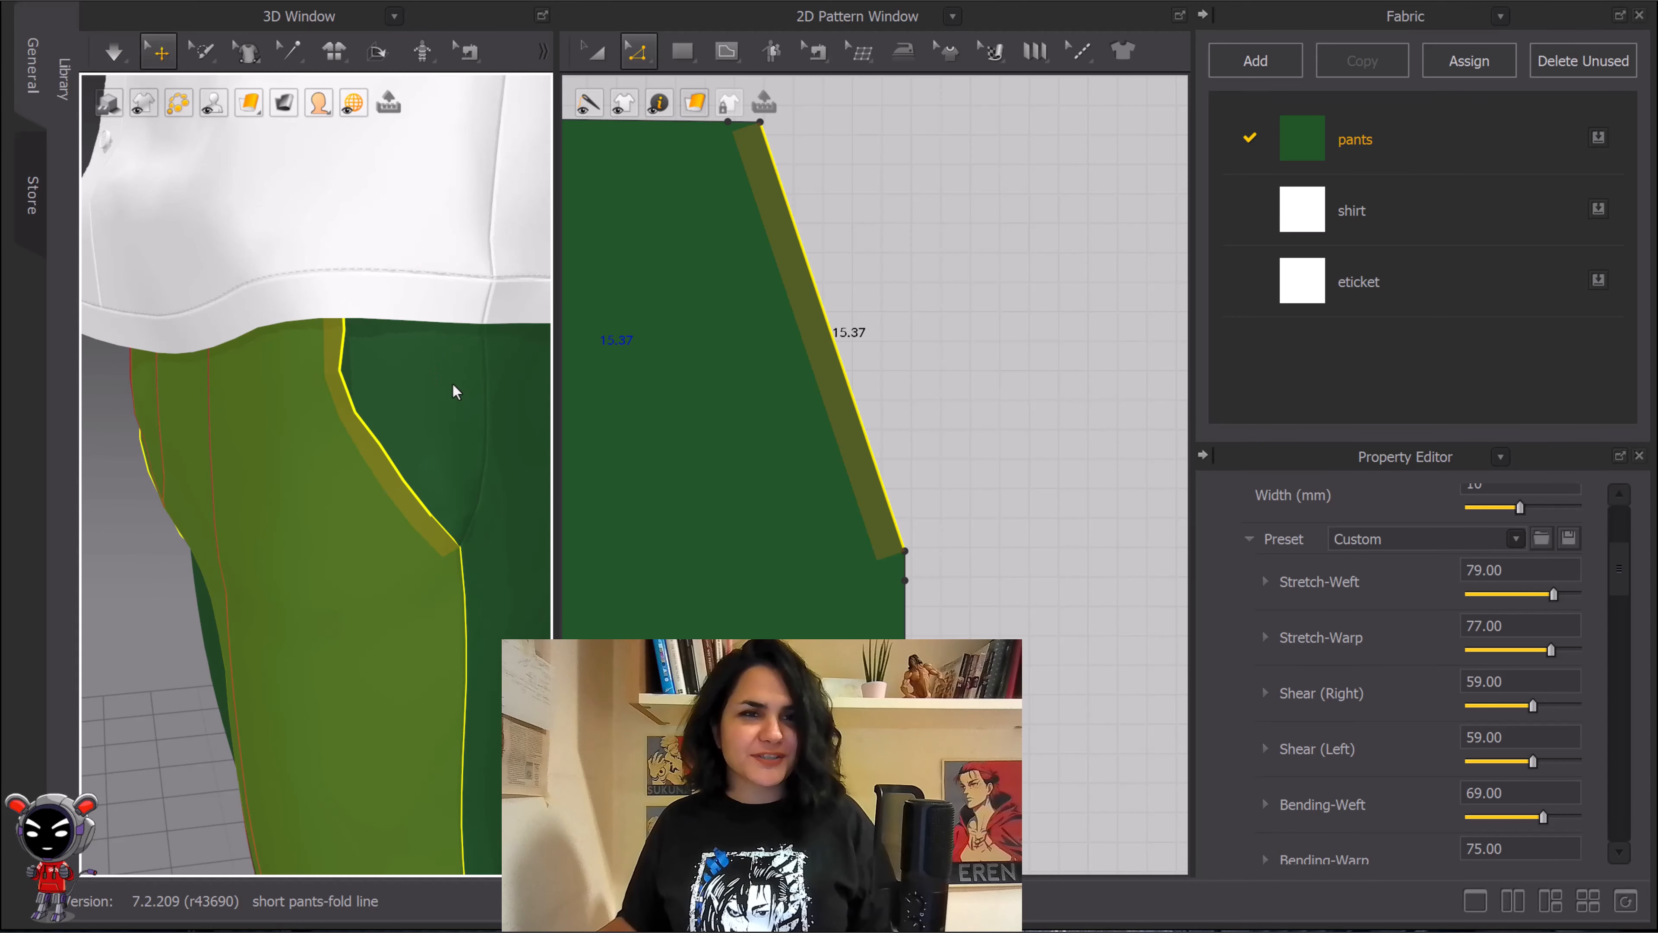
scroll(453, 383, down, 1)
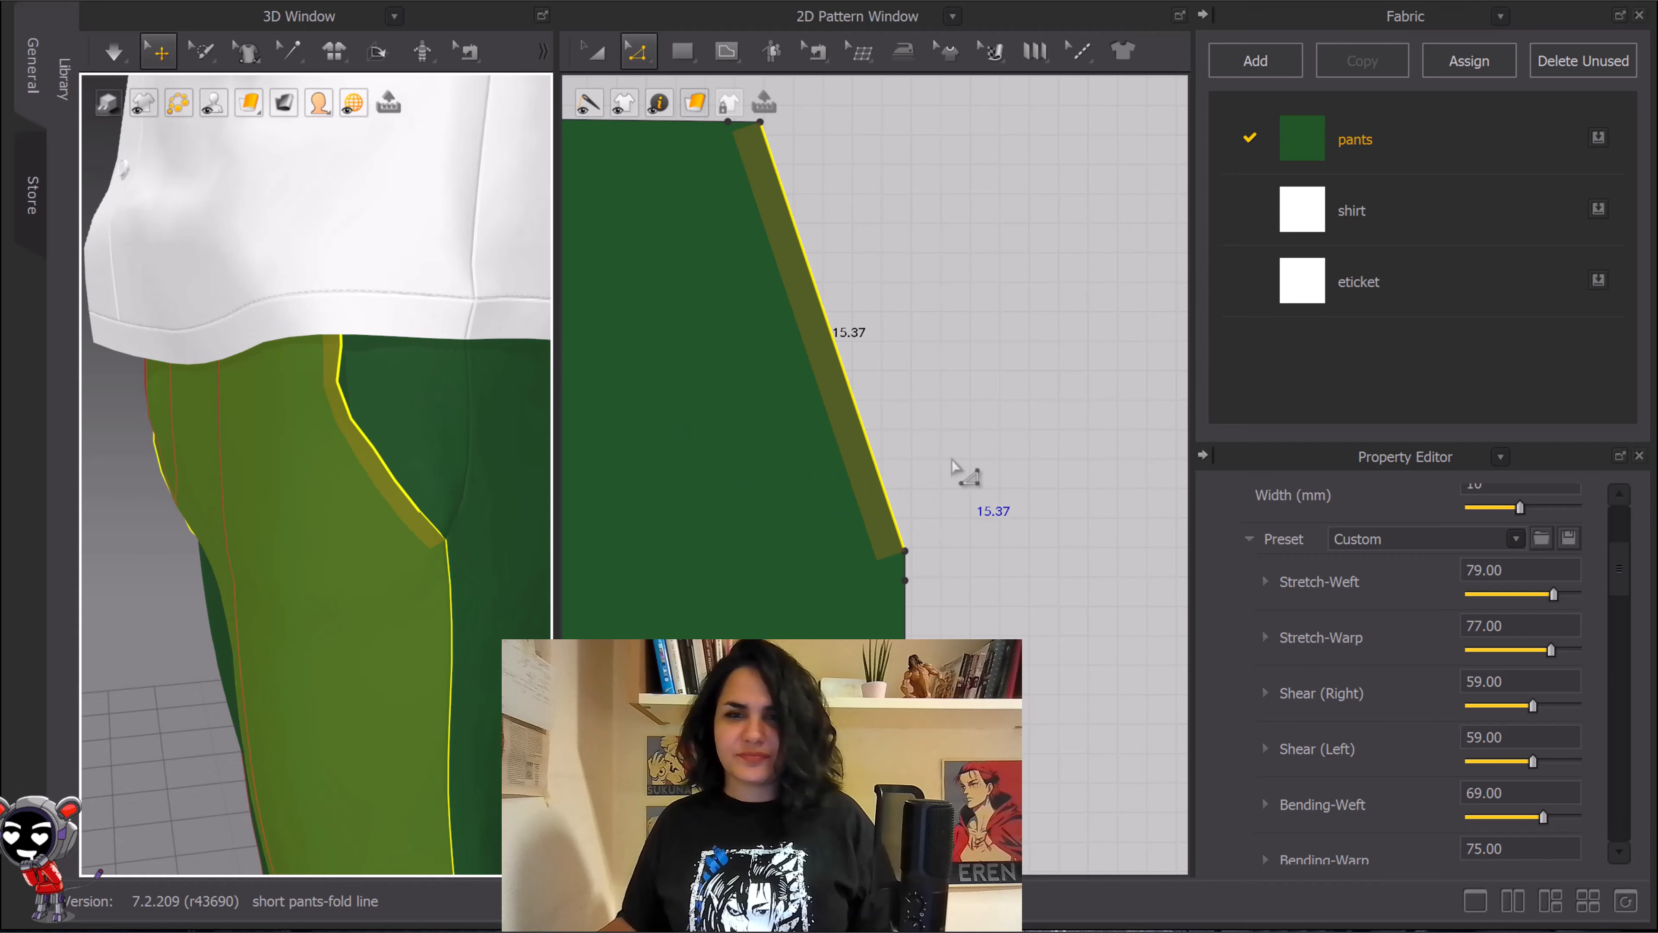
Step: Examine the folded edge of the shirt collar at the avatar's neck and select the collar to identify its pattern piece
scroll(914, 287, down, 2)
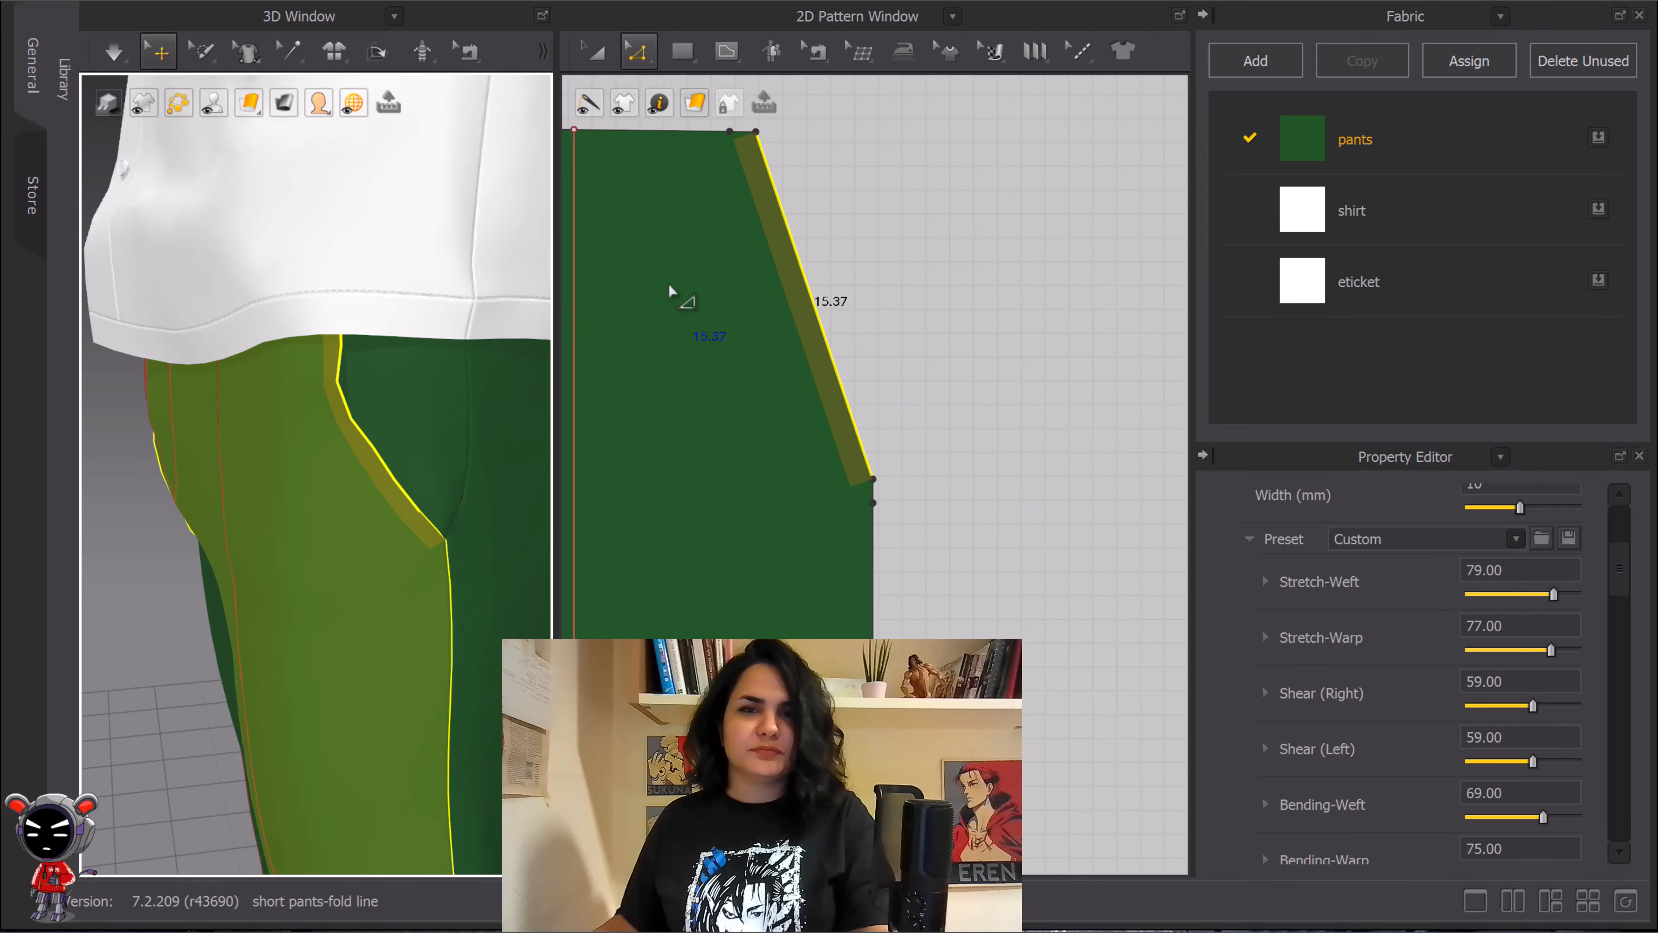
scroll(688, 280, down, 4)
scroll(814, 297, up, 1)
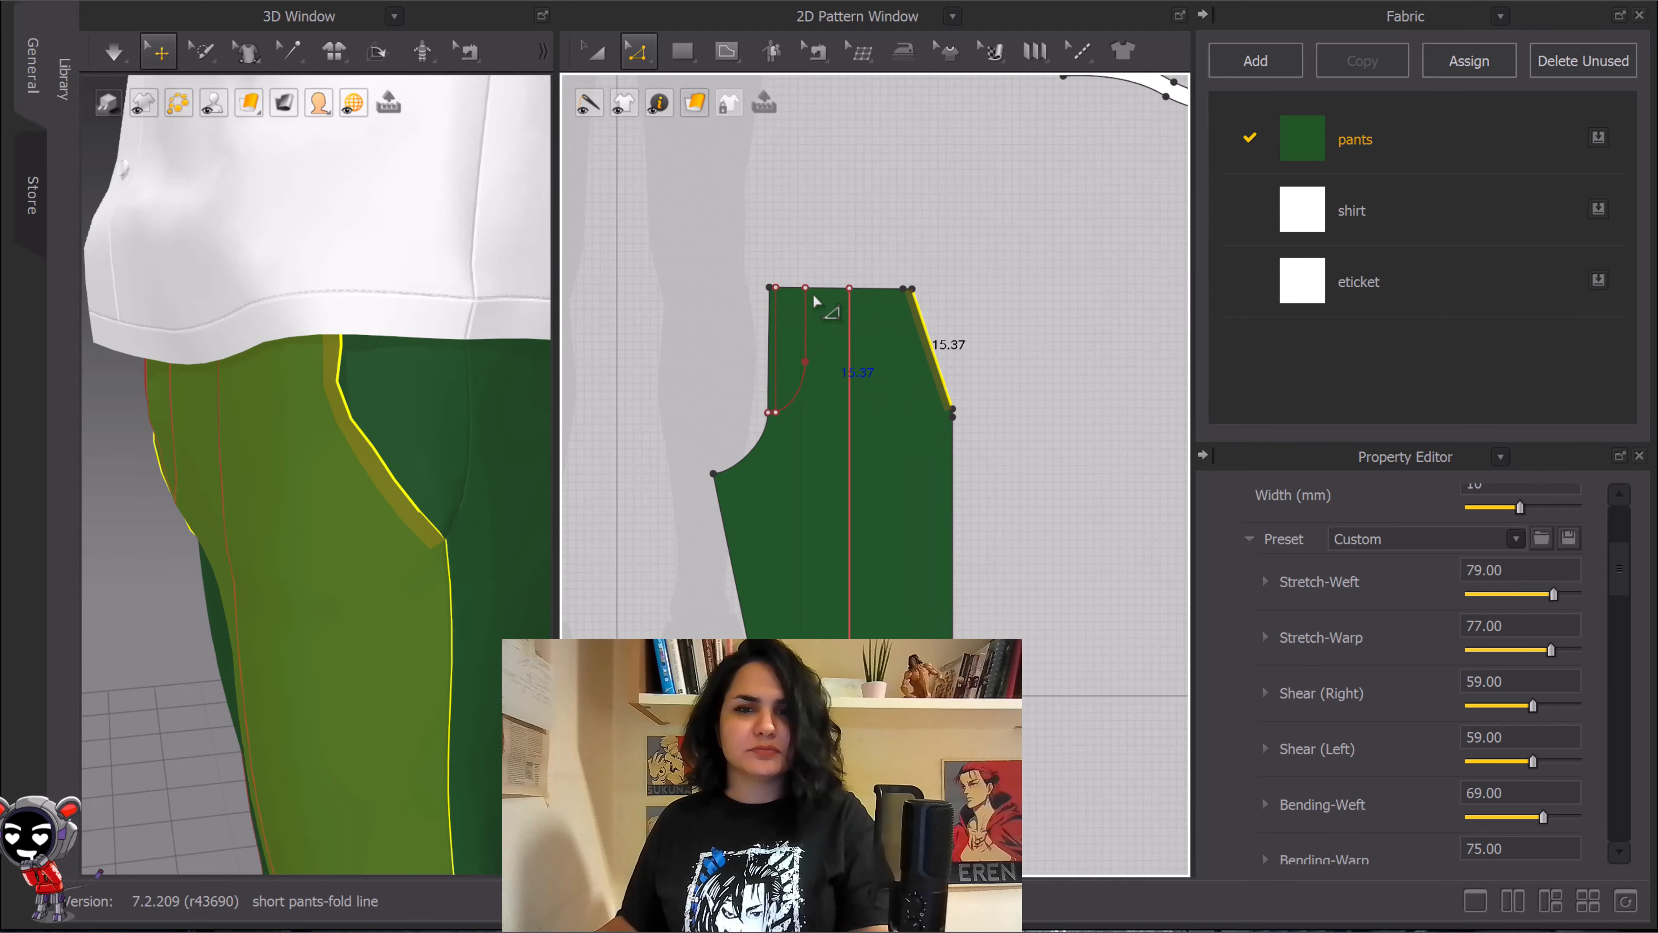
scroll(814, 298, down, 5)
middle_drag(796, 339, 795, 565)
middle_drag(798, 284, 812, 442)
middle_drag(683, 352, 987, 377)
scroll(364, 207, down, 4)
middle_drag(363, 212, 427, 588)
scroll(457, 235, up, 2)
middle_drag(434, 261, 398, 377)
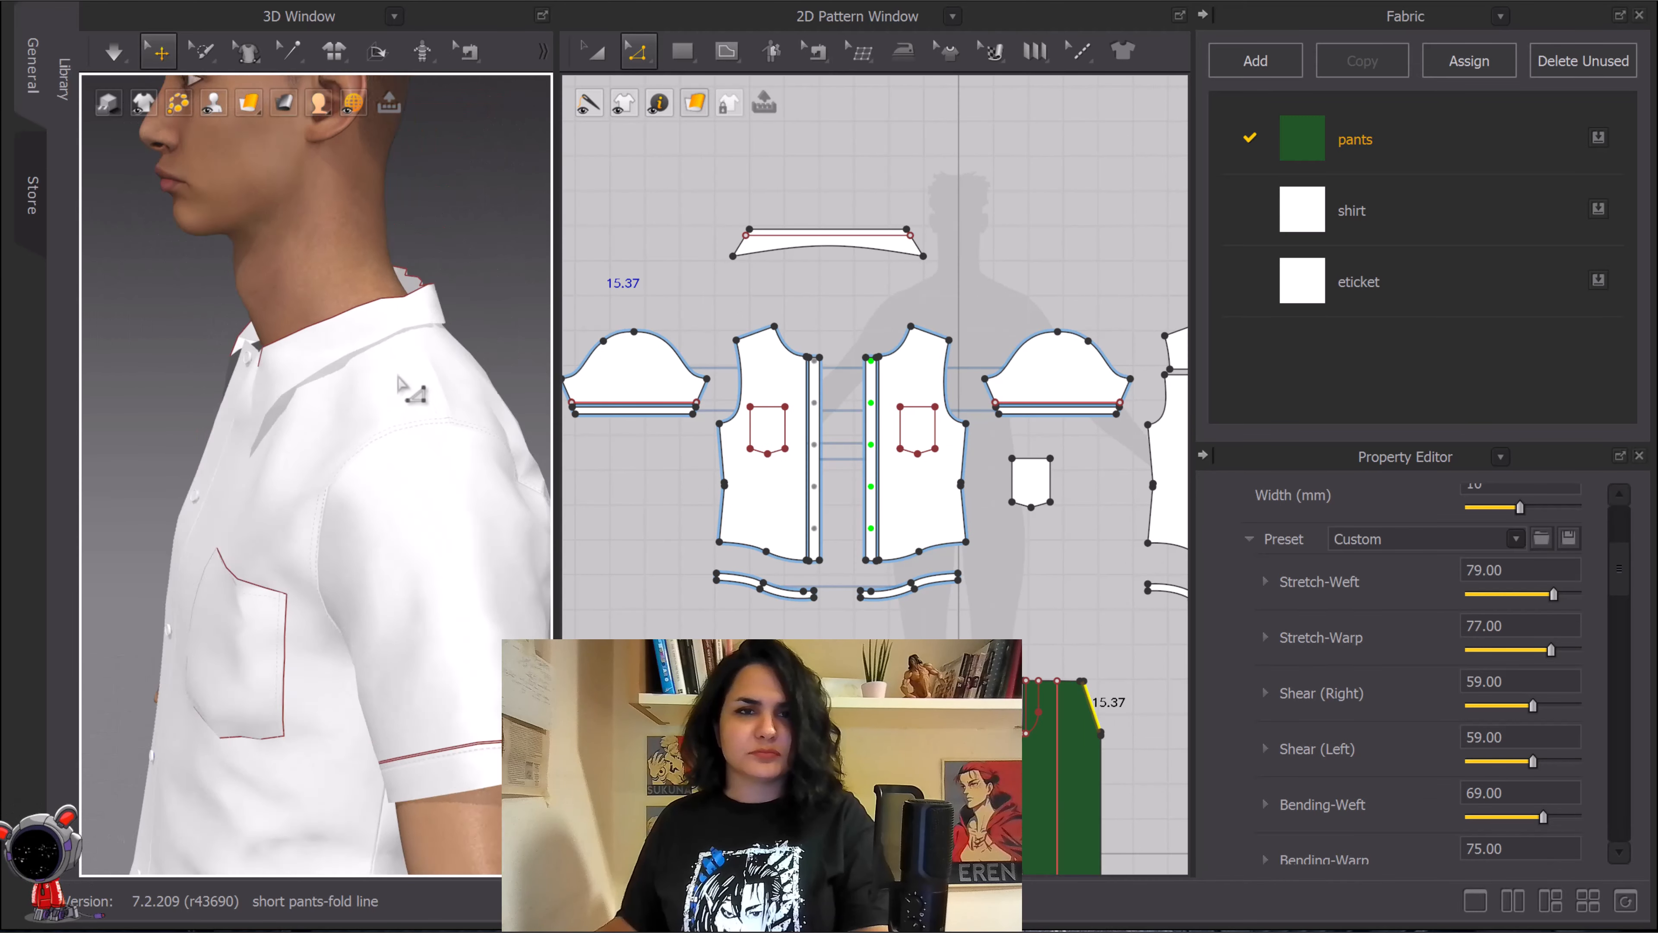
scroll(400, 375, up, 2)
right_drag(444, 353, 395, 373)
scroll(408, 391, up, 1)
scroll(410, 393, down, 2)
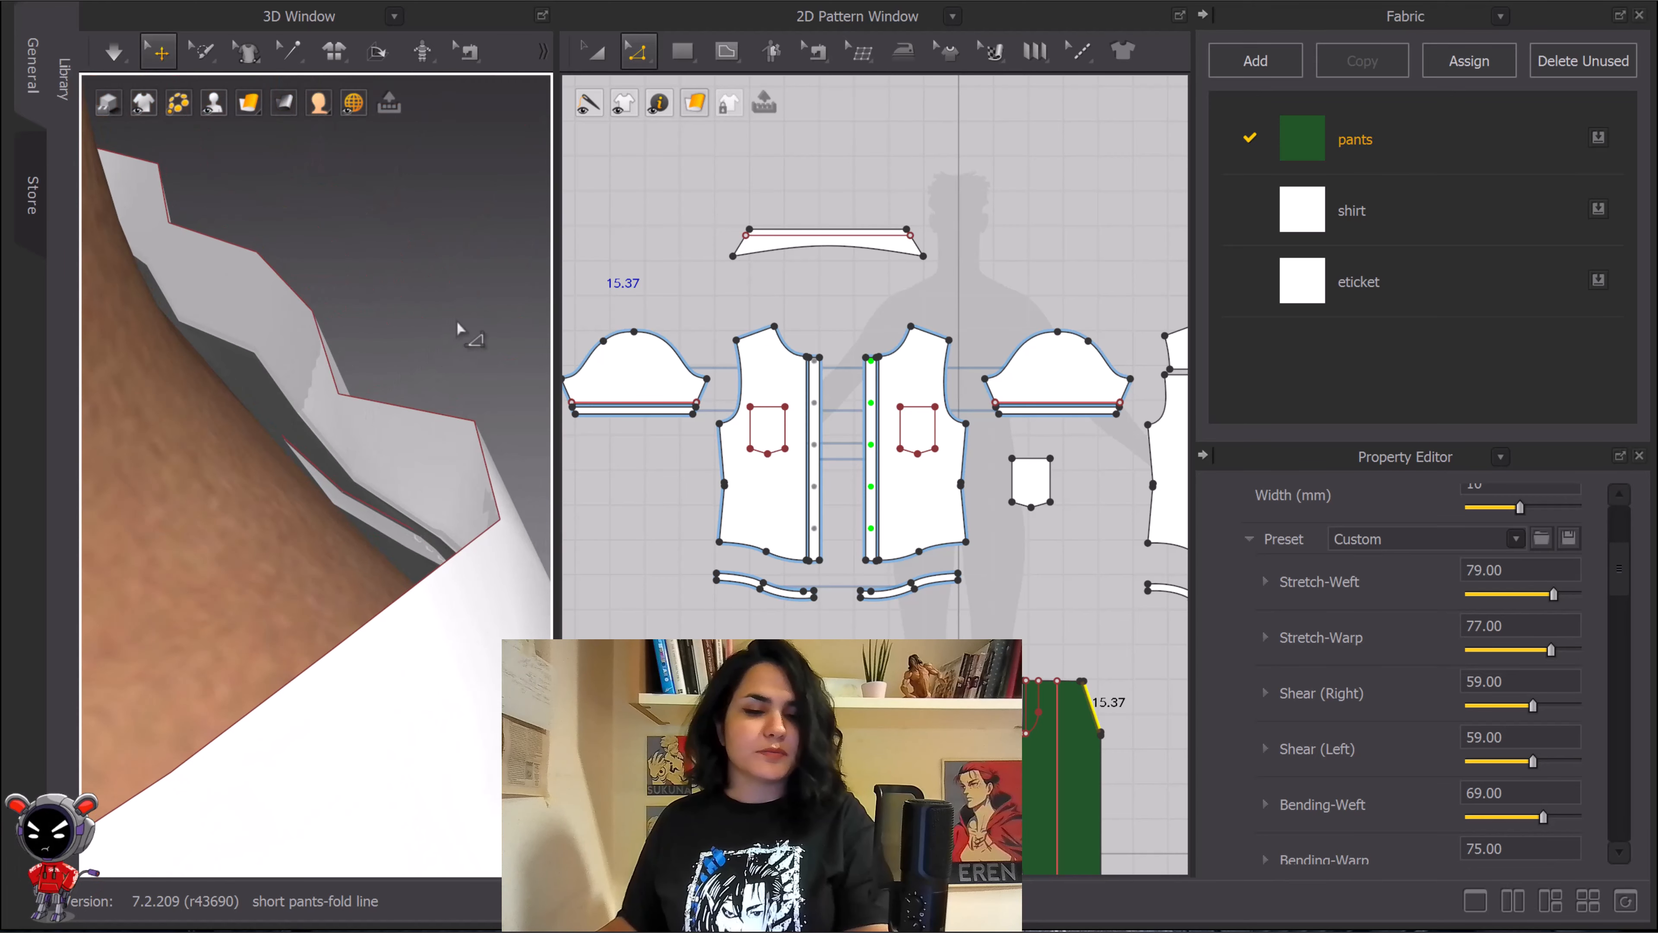
click(377, 422)
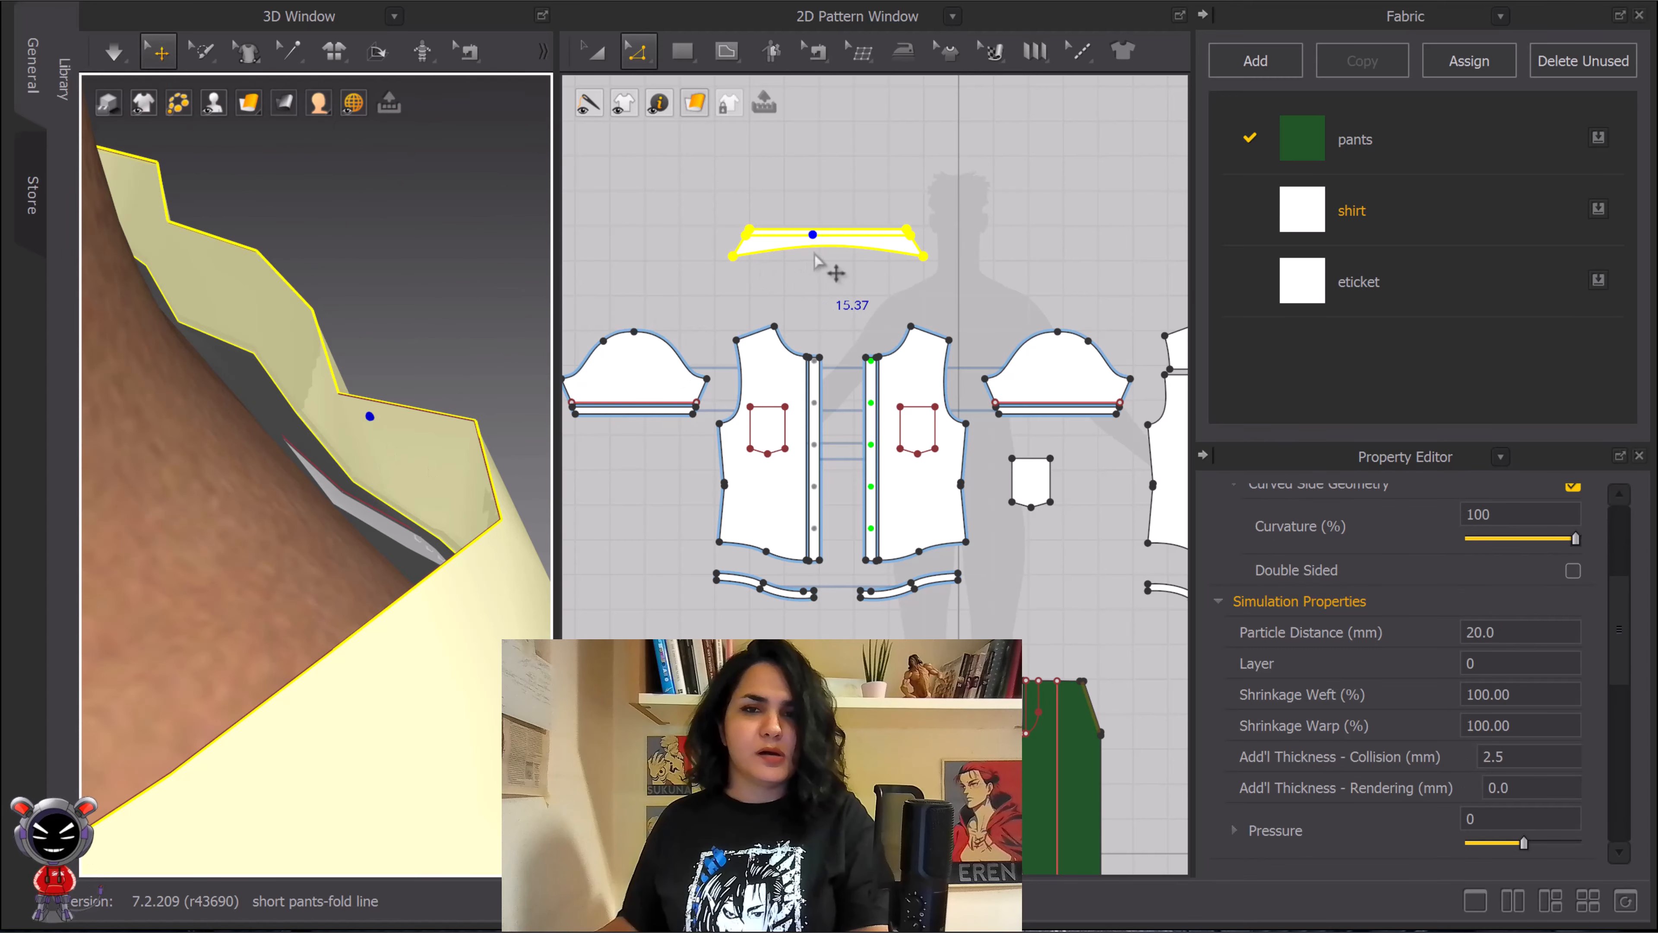
Step: Apply seam tape along the straight upper edge of the shirt's collar pattern piece with the Seam Taping tool
scroll(816, 261, up, 5)
click(954, 65)
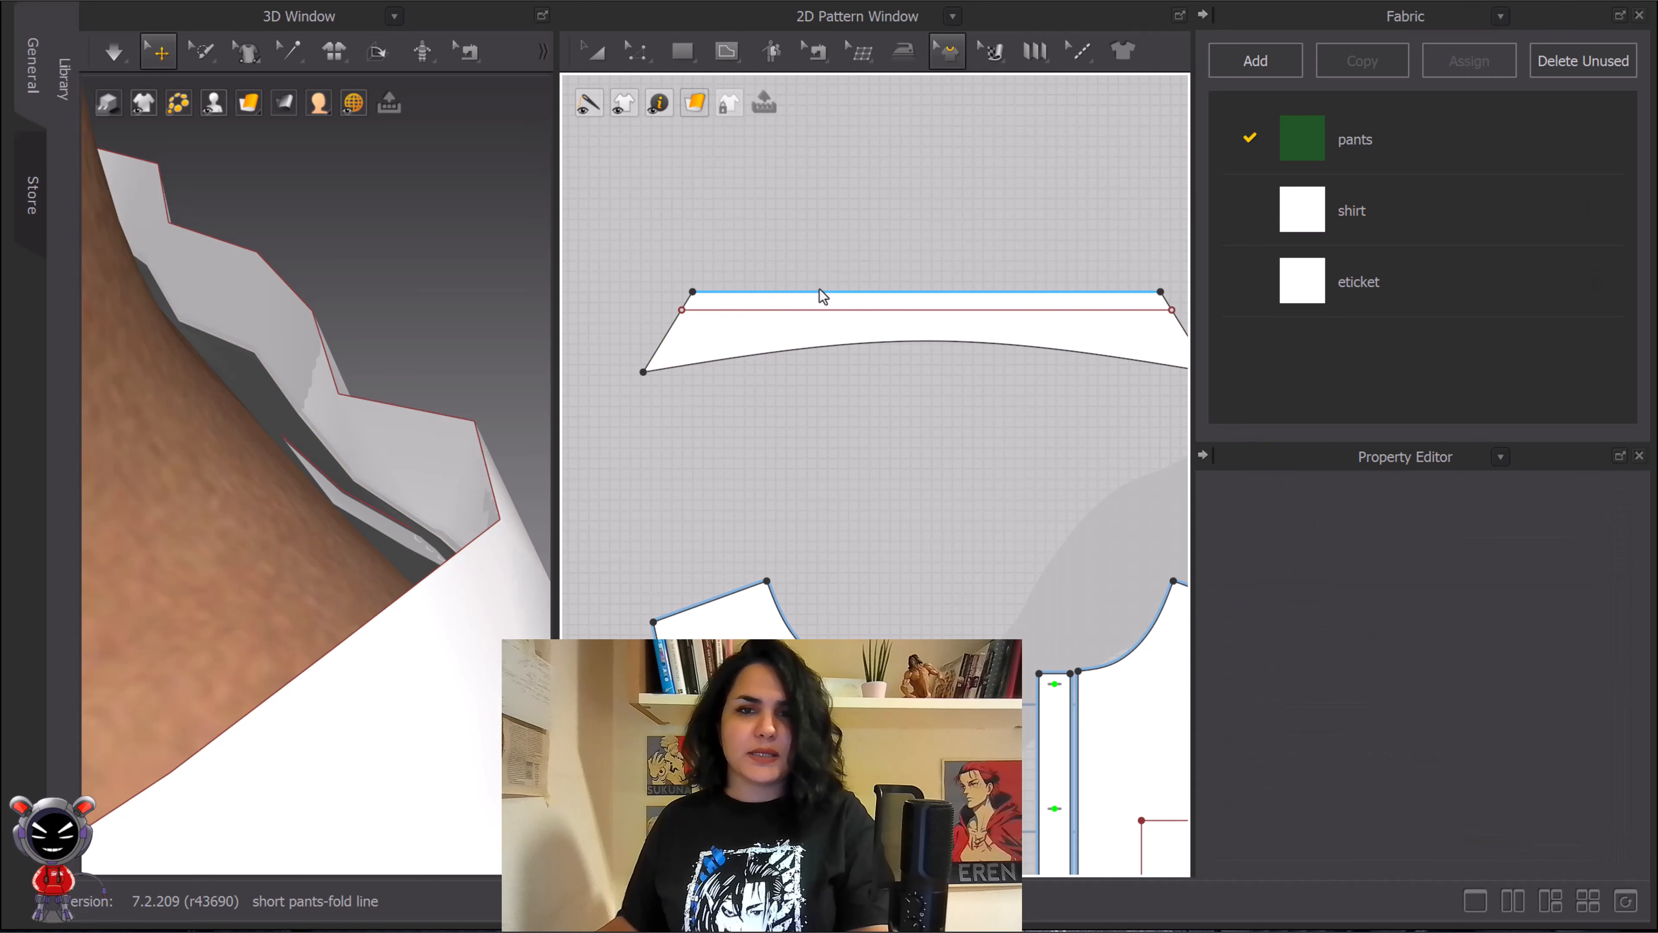
click(804, 292)
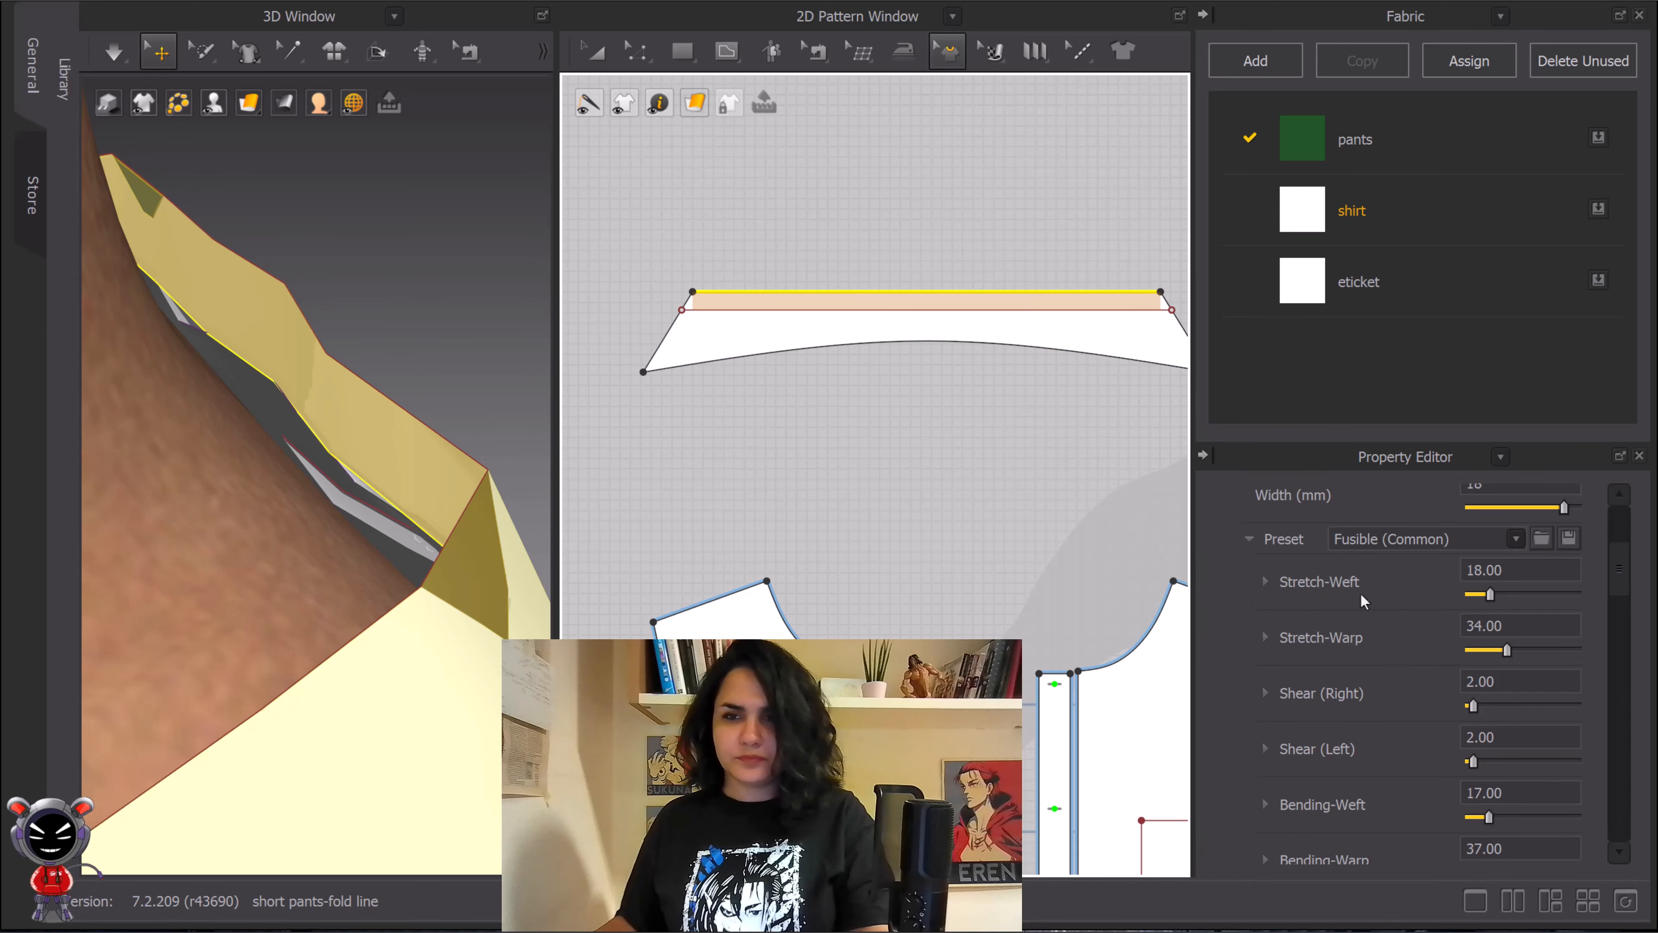
Step: Set the collar tape's preset to Reinforcement (Under Collar), simulate the garment in Normal mode and review the collar on the full avatar
click(1444, 538)
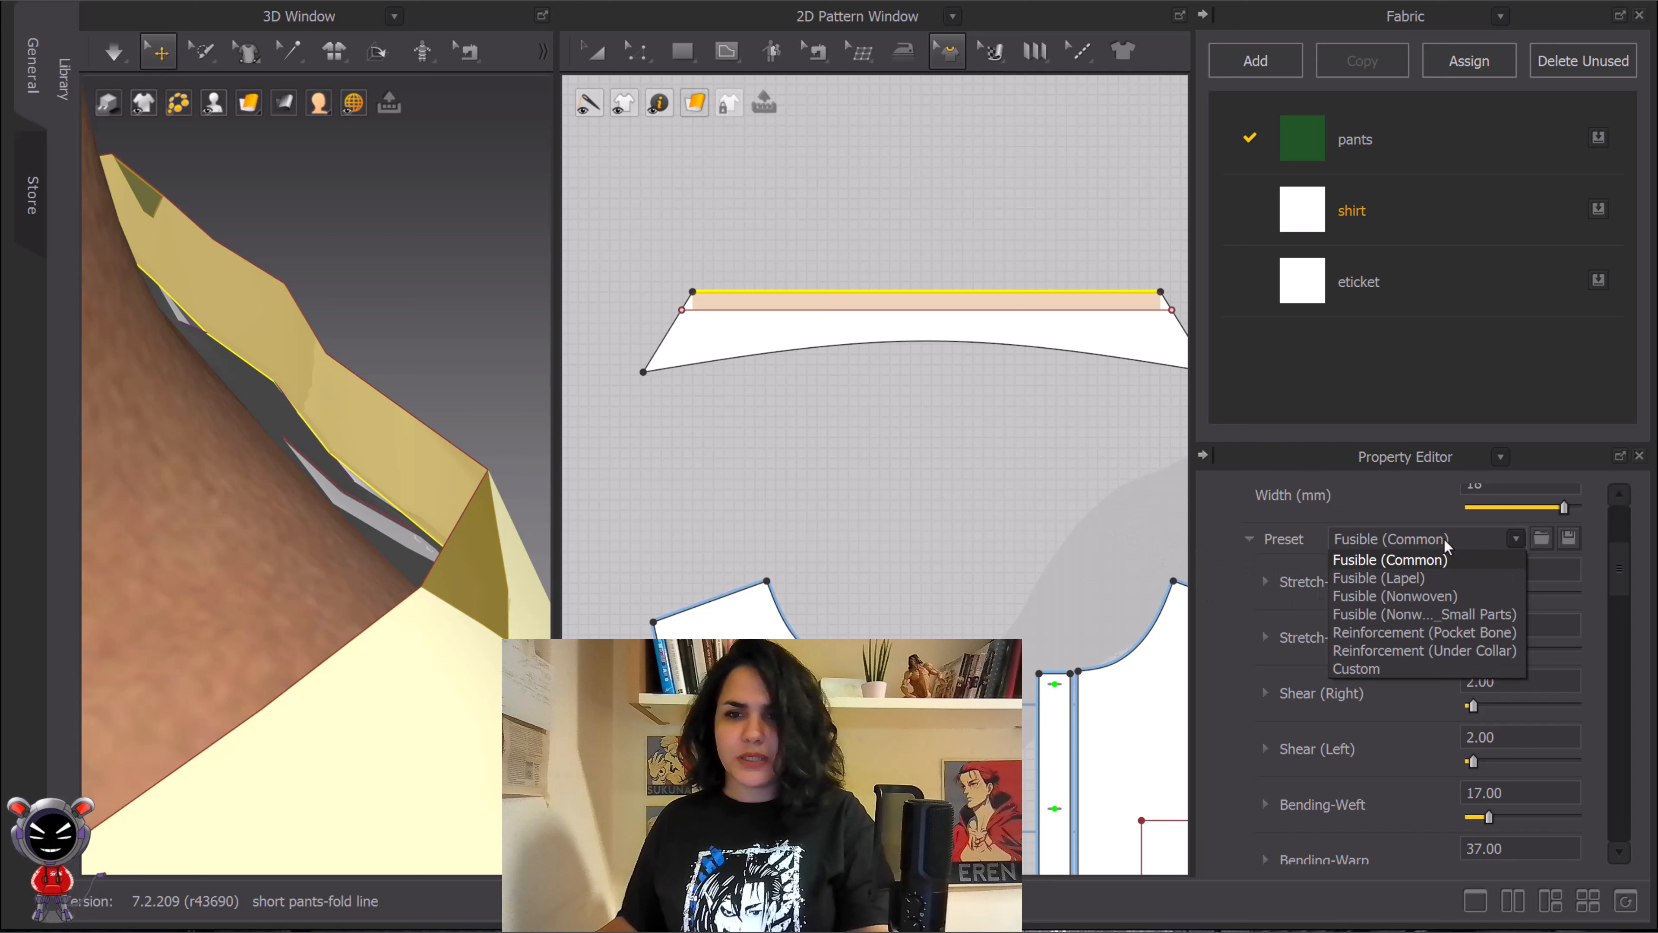
click(1429, 653)
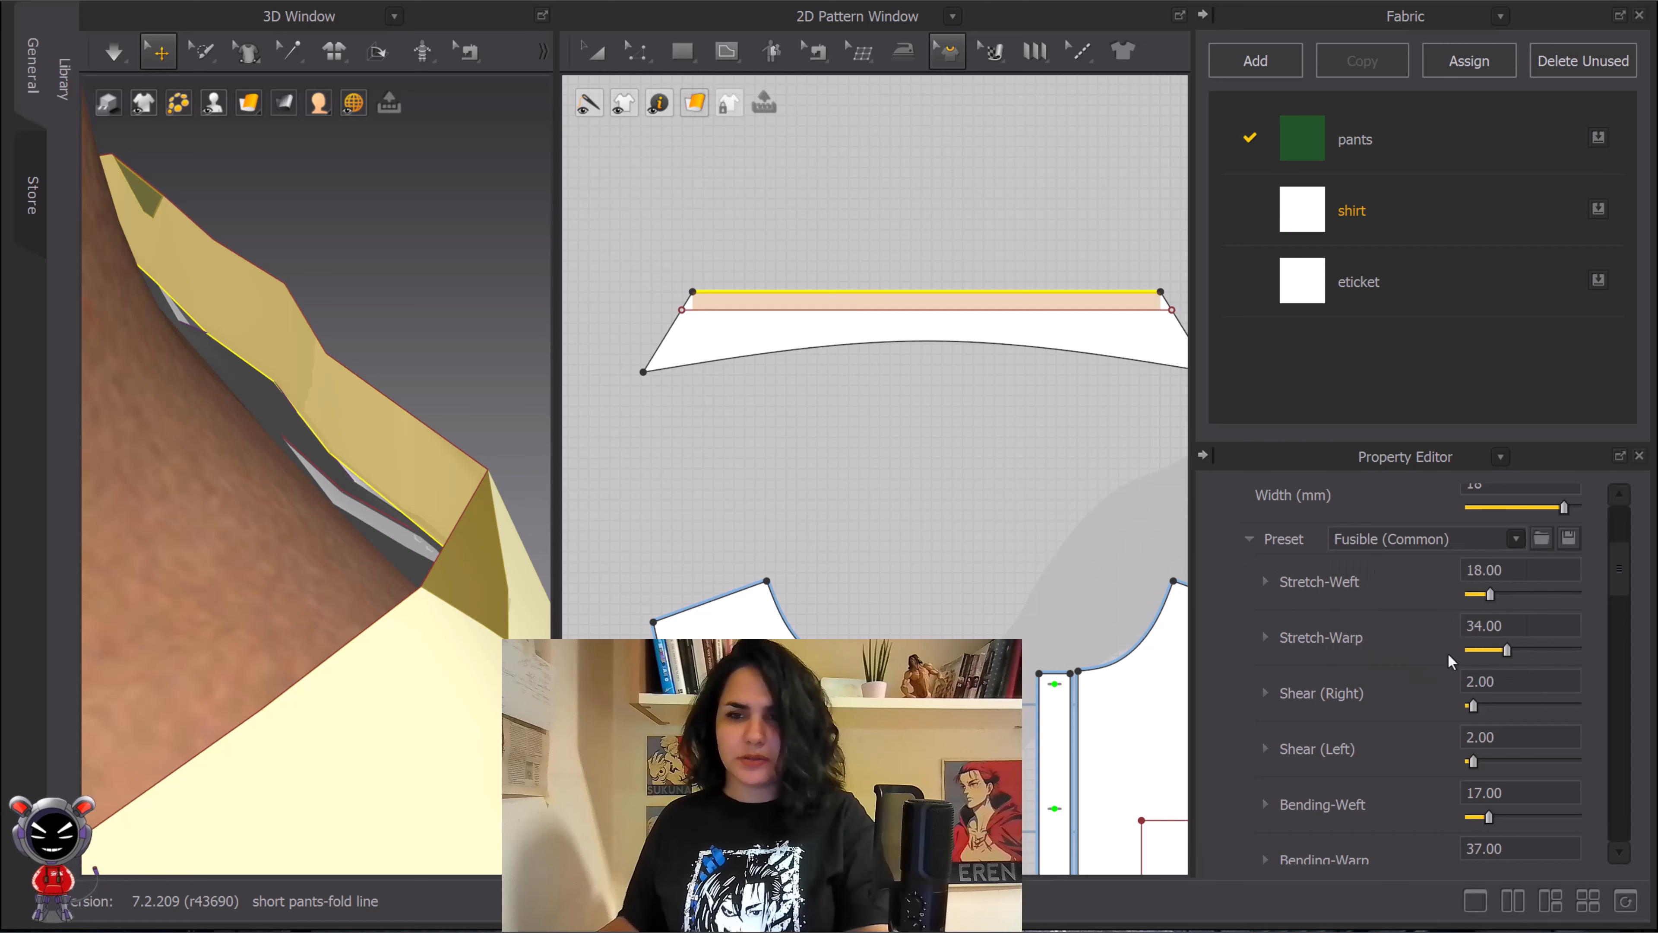
click(113, 47)
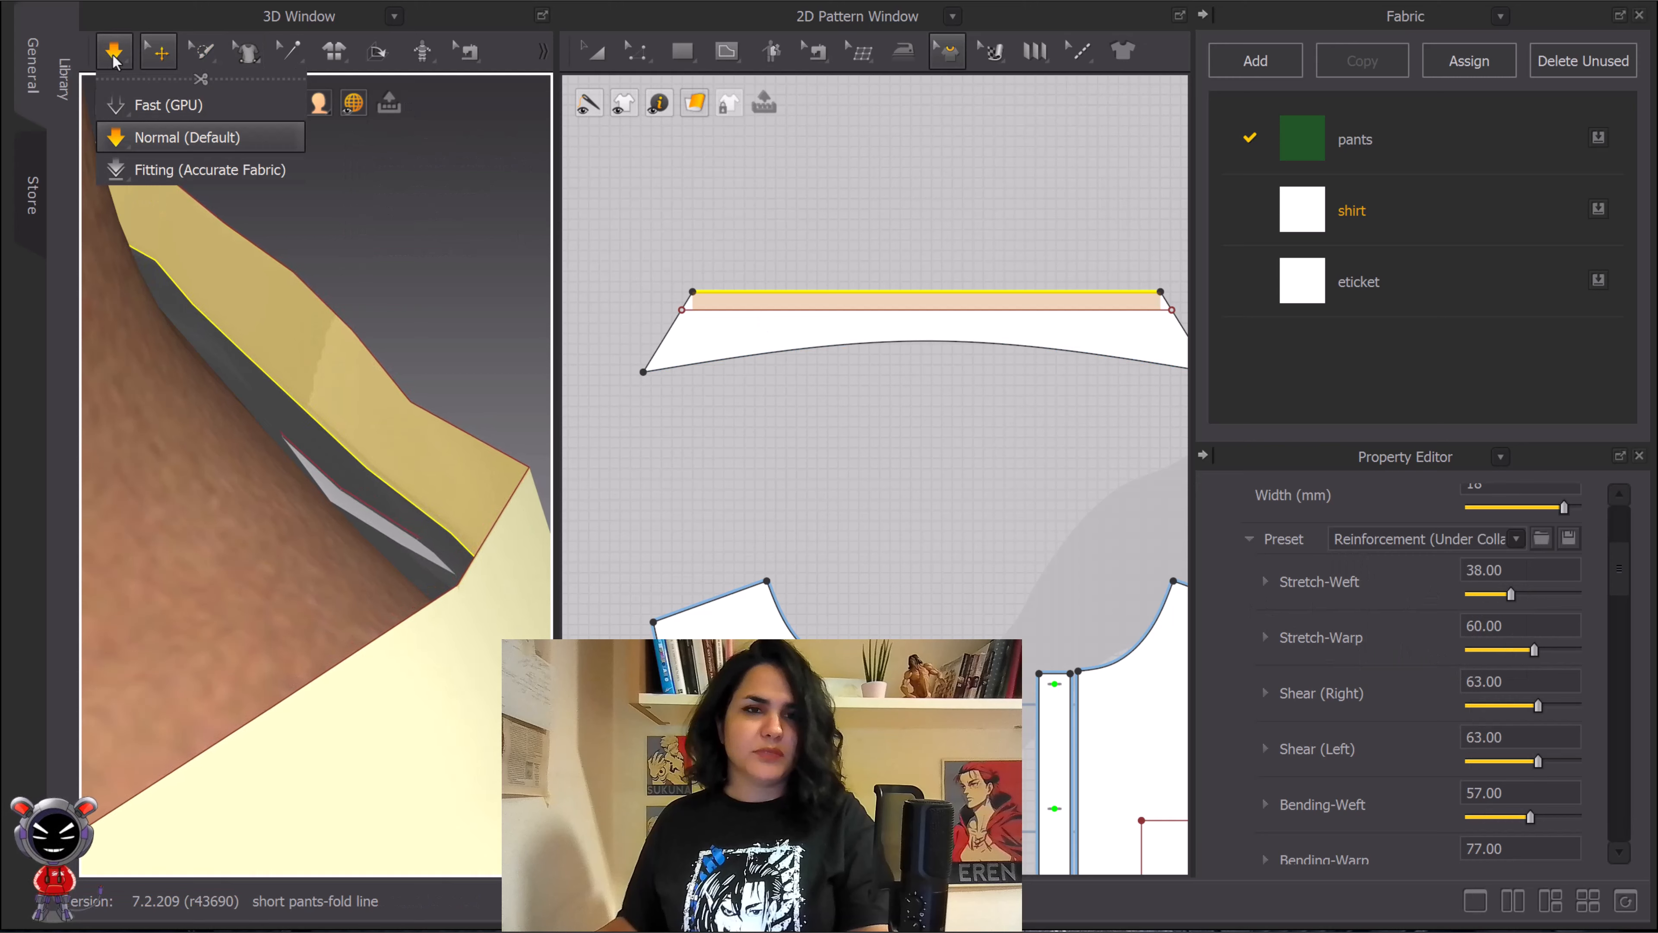
key(space)
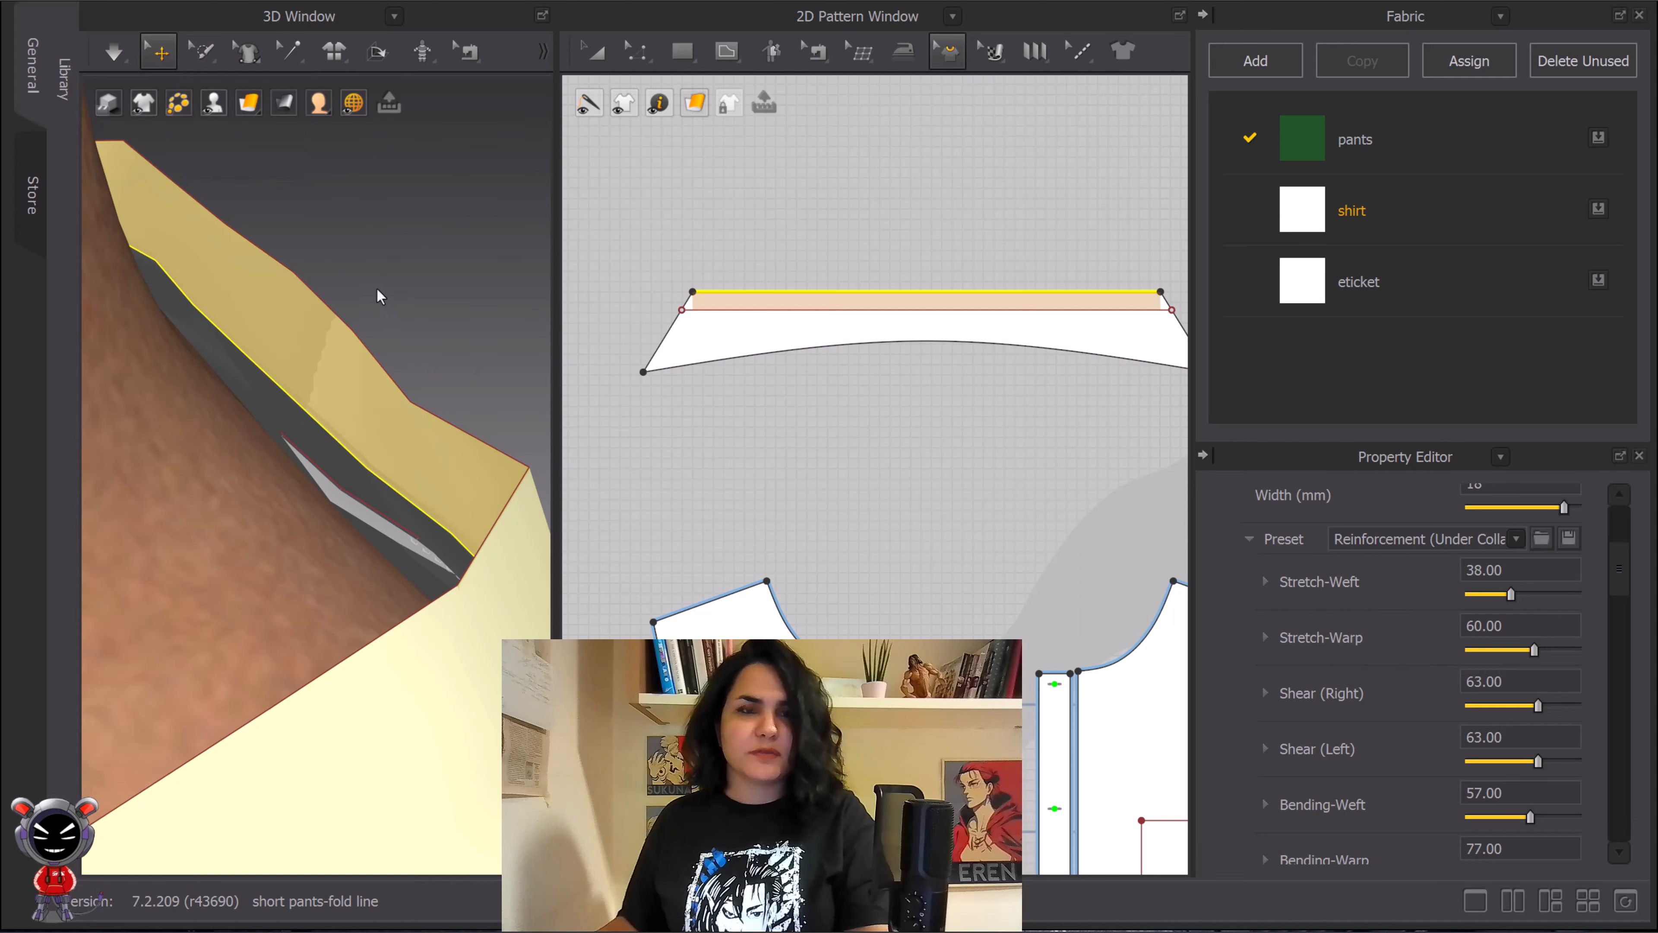
scroll(374, 307, down, 10)
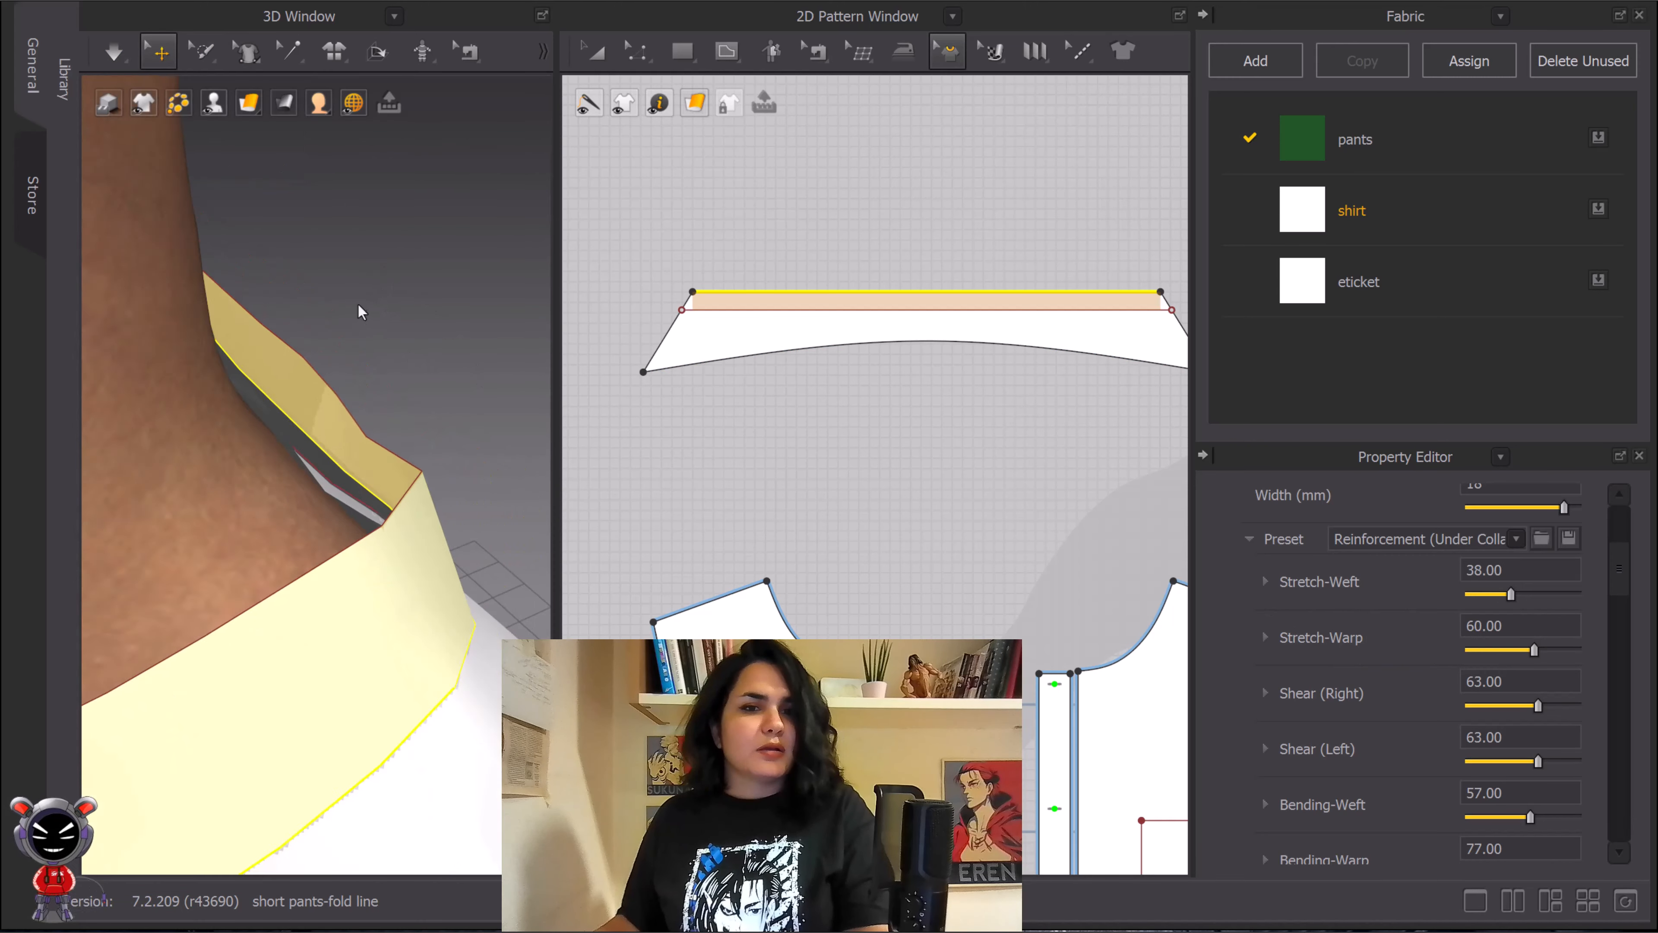
scroll(346, 353, down, 8)
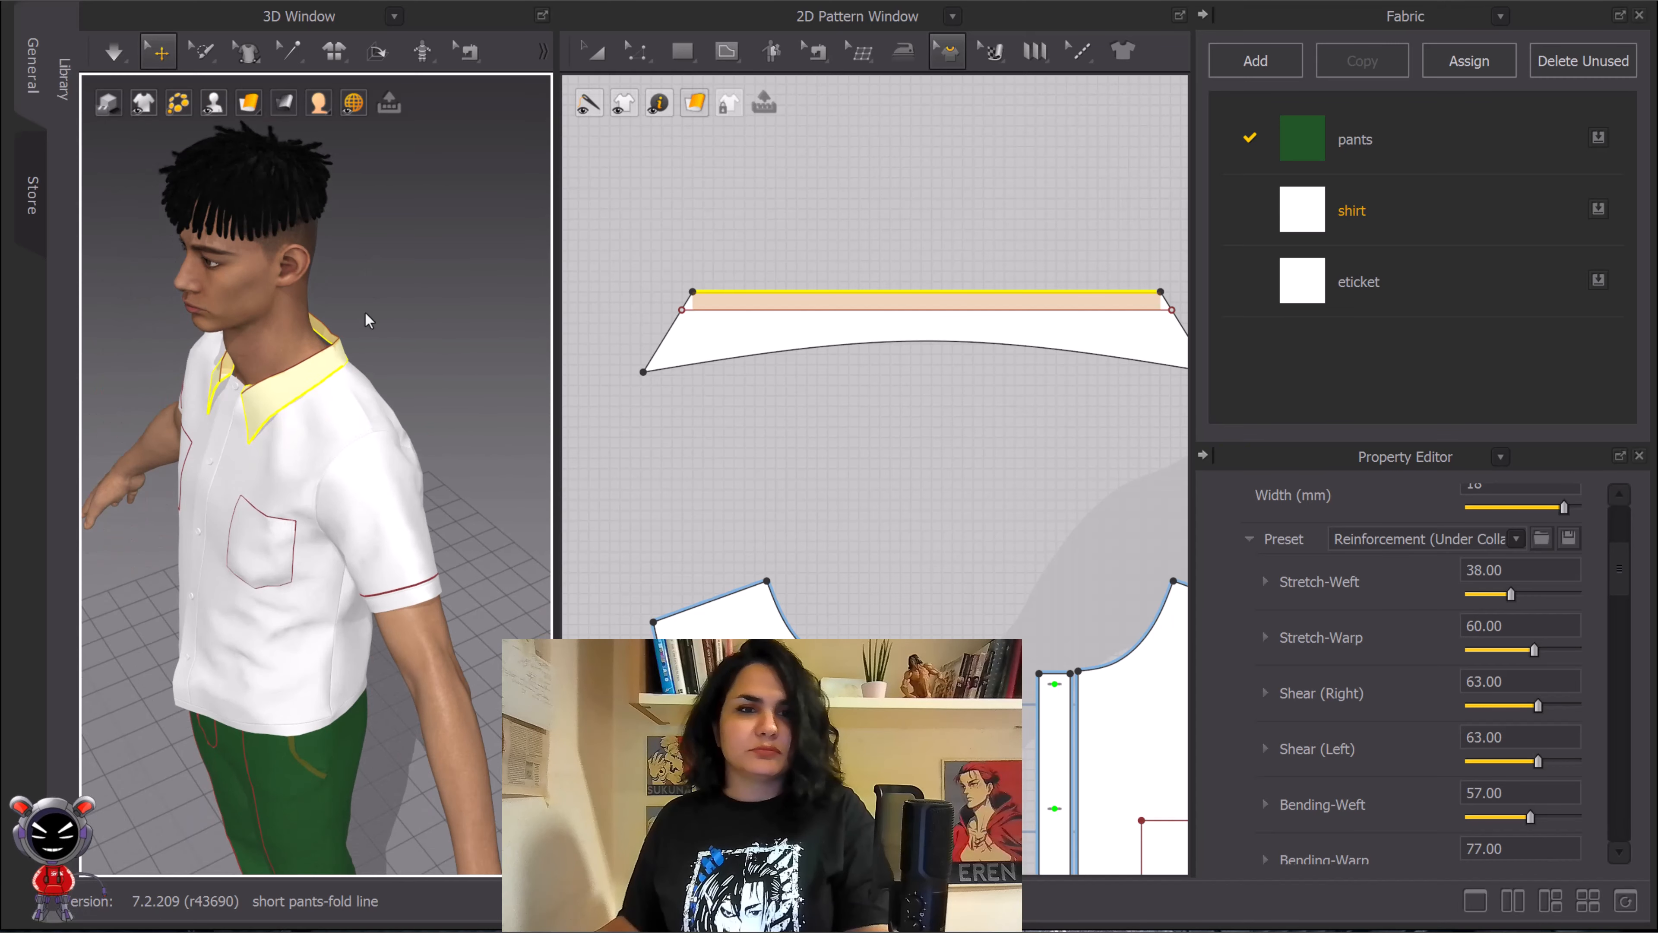
middle_drag(377, 283, 398, 212)
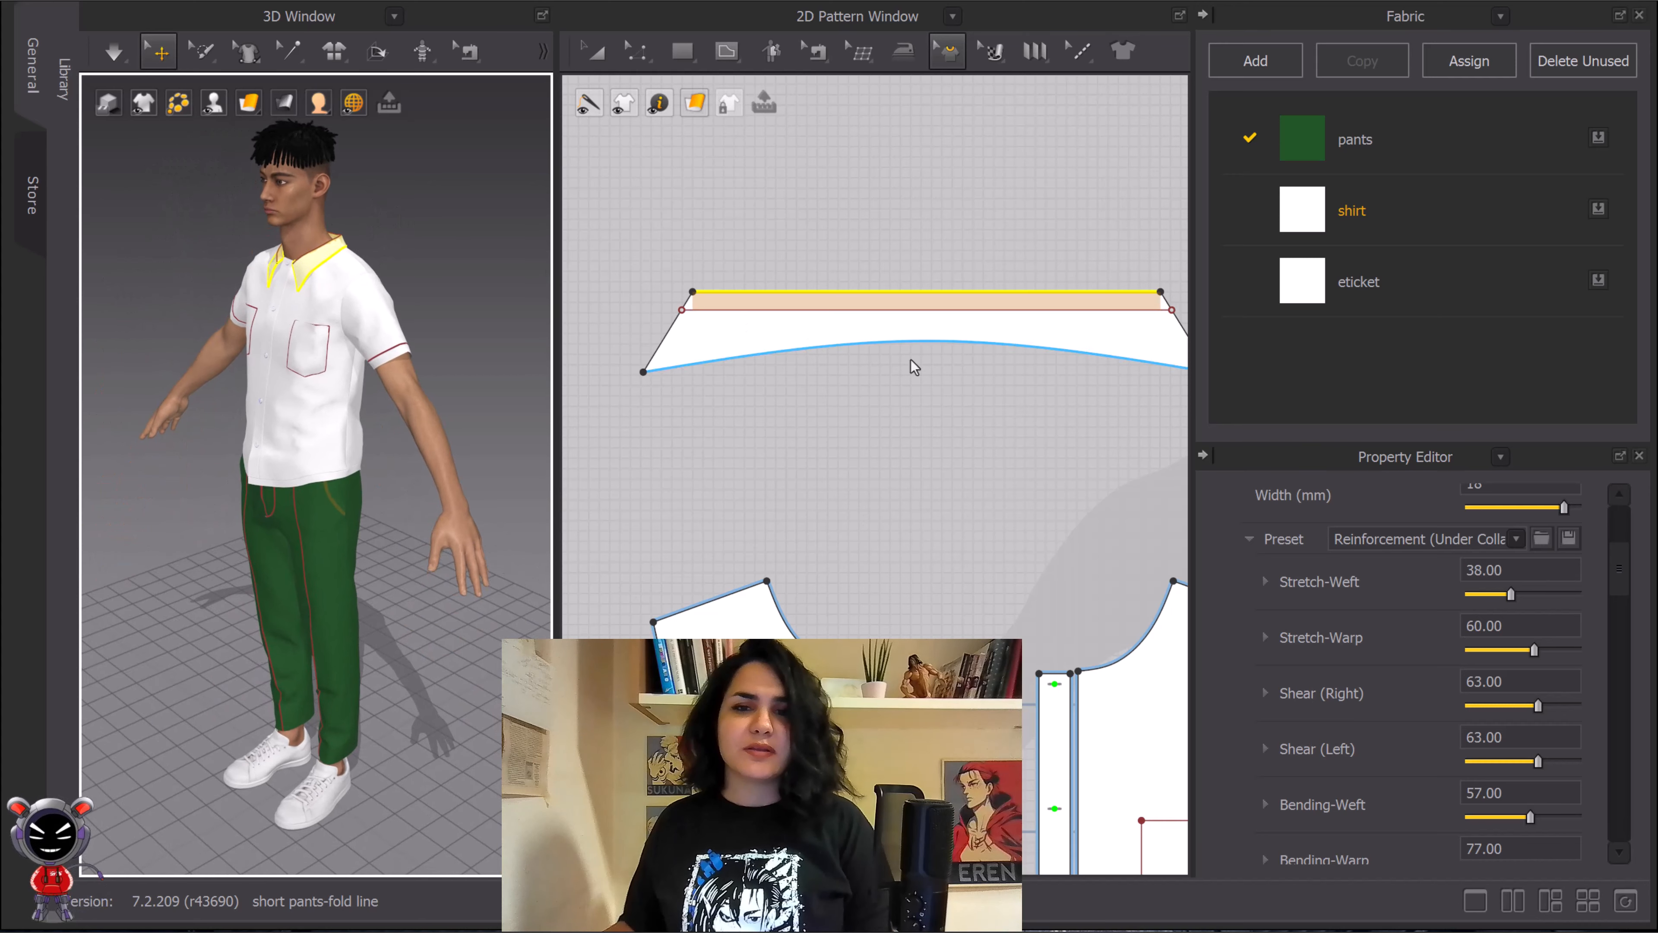